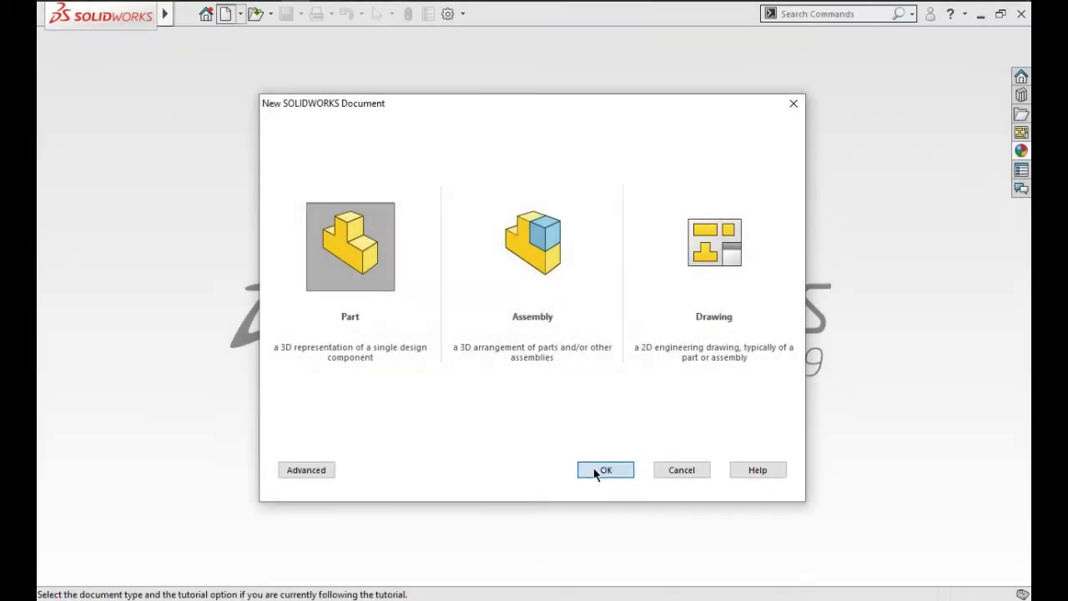
Step: Start a blank new part, switch units to MMGS and apply the Plain White scene
{"action": "left_click", "coordinate": [596, 472]}
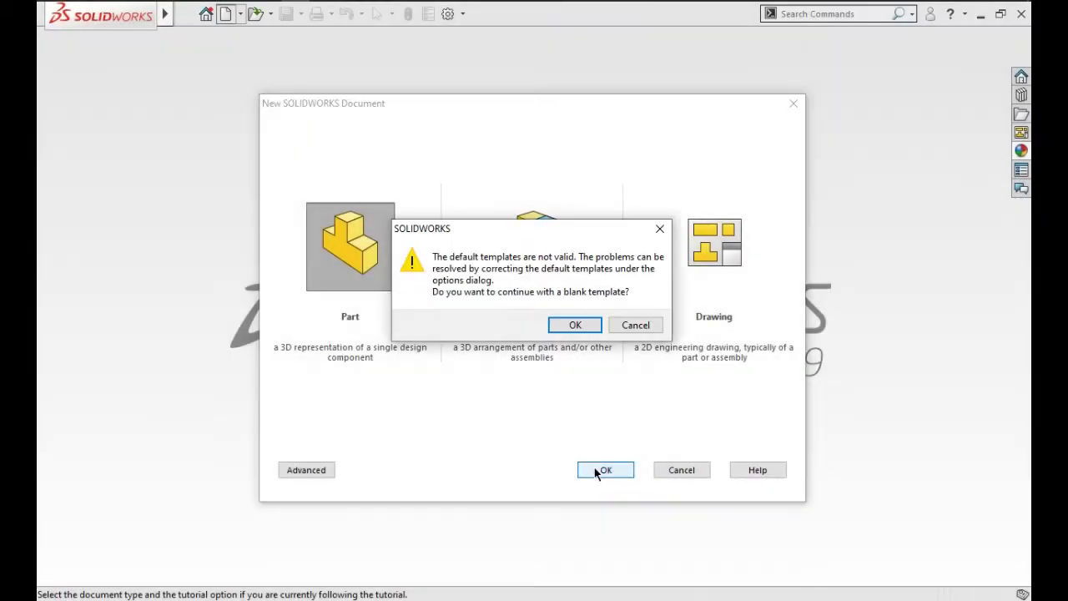
{"action": "left_click", "coordinate": [565, 329]}
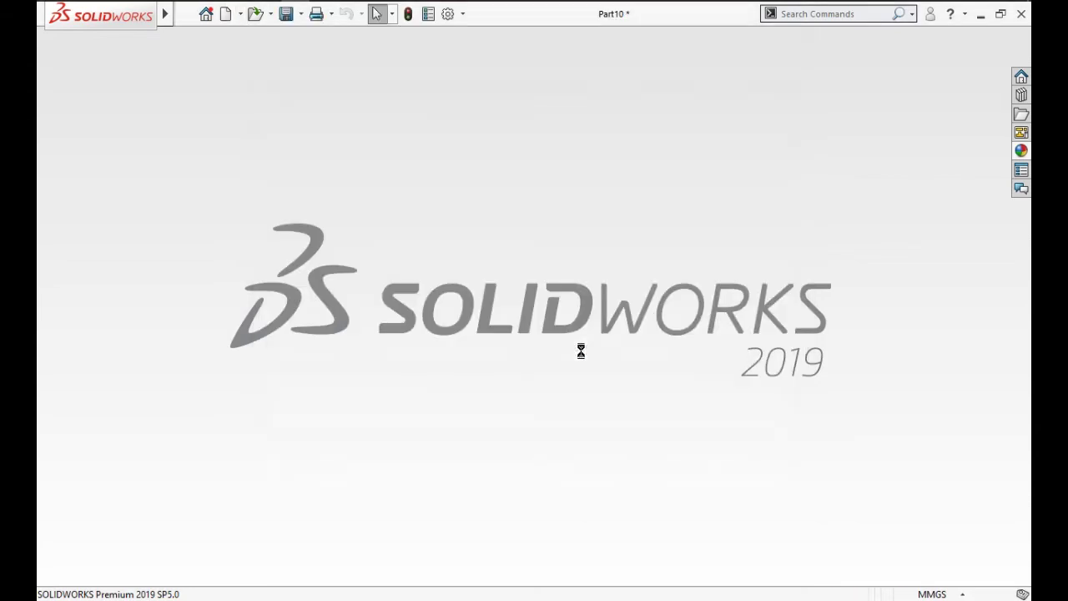
{"action": "left_click", "coordinate": [932, 594]}
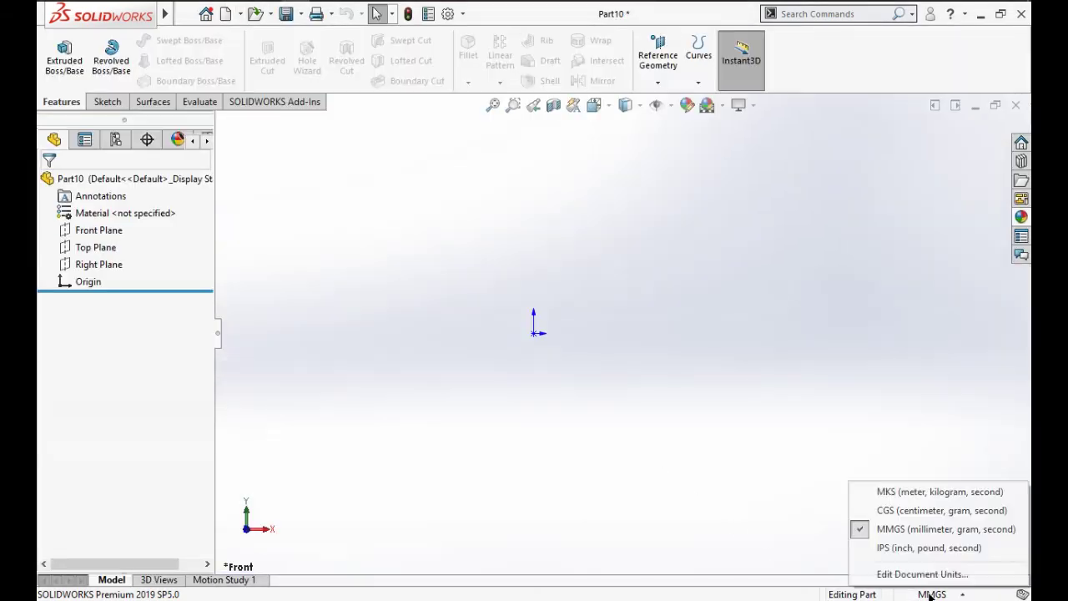
{"action": "left_click", "coordinate": [960, 529]}
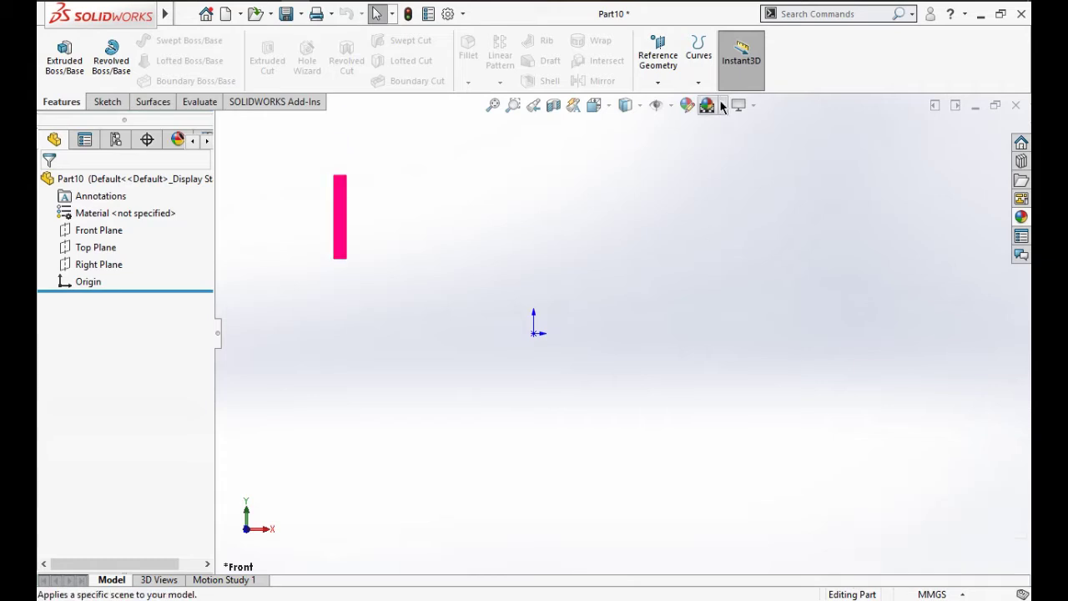
{"action": "left_click", "coordinate": [723, 106]}
{"action": "left_click", "coordinate": [724, 144]}
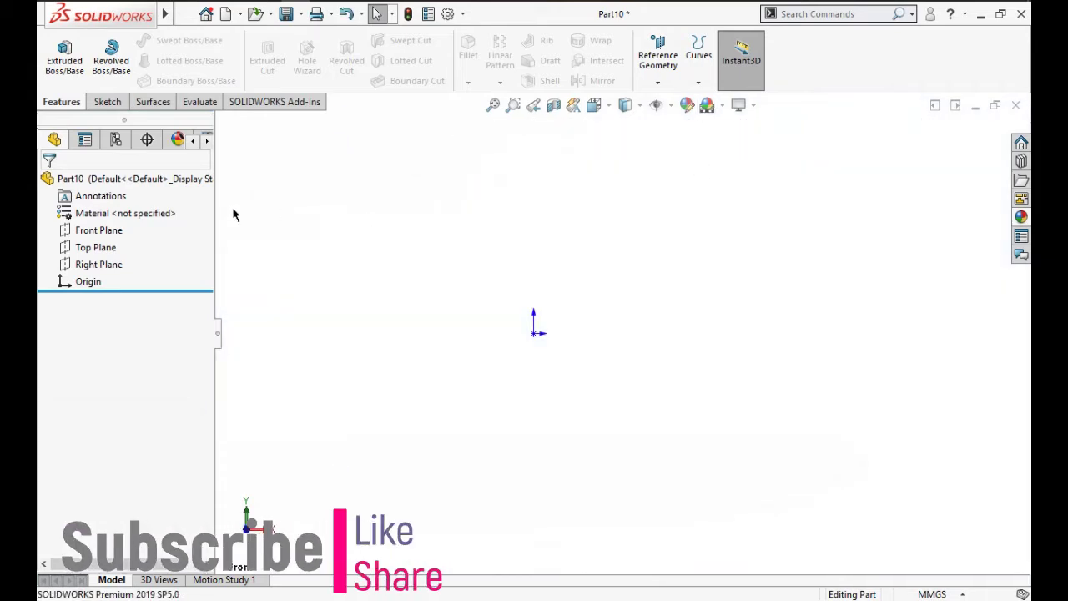
Step: Sketch a circle centred on the origin on the Front Plane
{"action": "left_click", "coordinate": [98, 229]}
{"action": "left_click", "coordinate": [120, 207]}
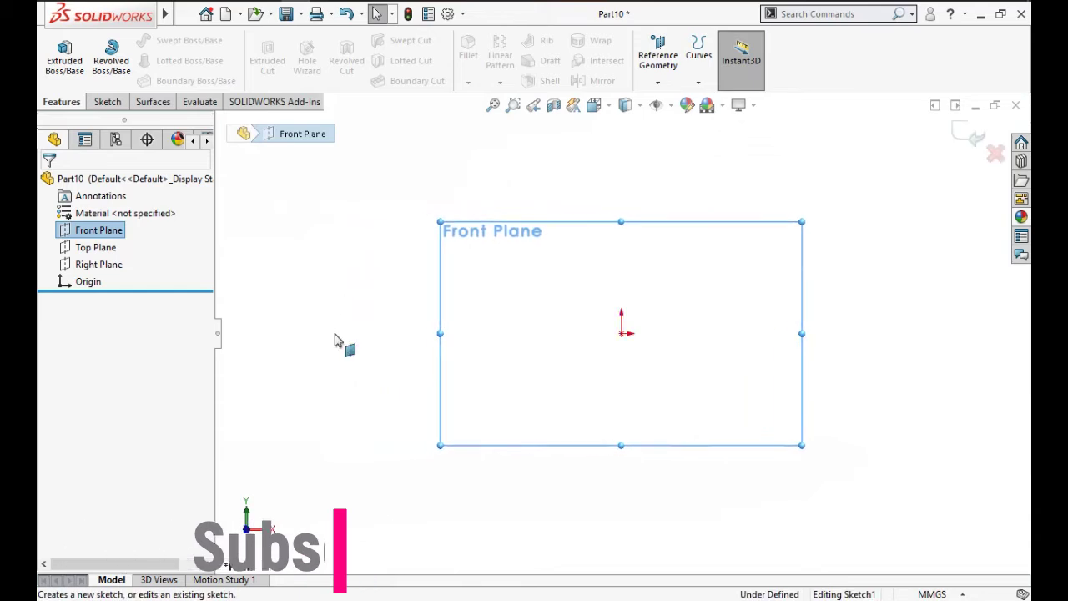
{"action": "left_click", "coordinate": [170, 40]}
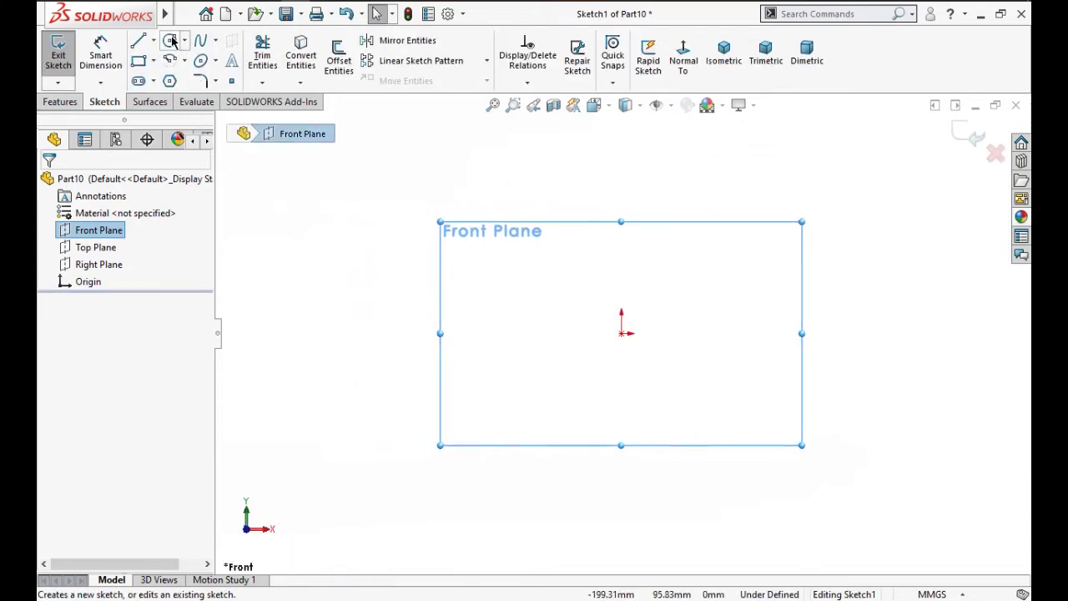
{"action": "left_click", "coordinate": [620, 333]}
{"action": "left_click", "coordinate": [637, 410]}
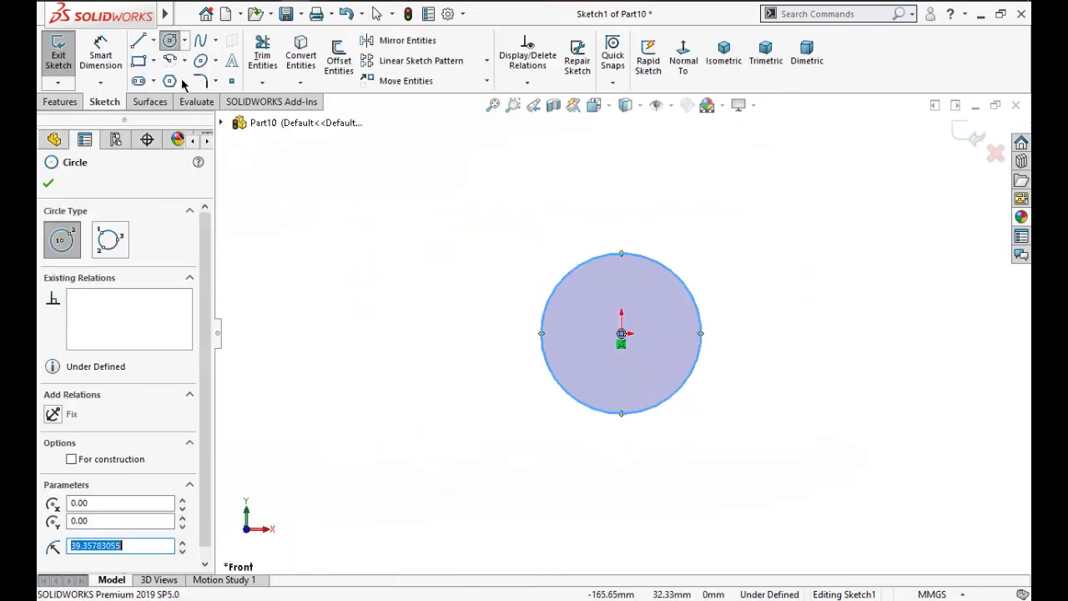
Step: Dimension the circle's diameter to 20 mm and exit the sketch
{"action": "left_click", "coordinate": [100, 52]}
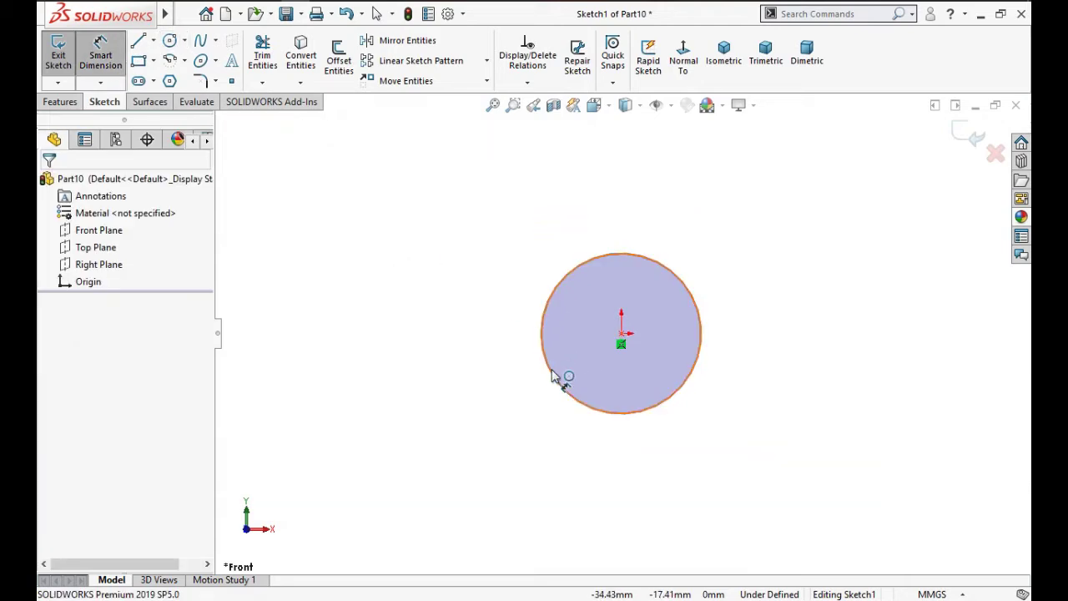
{"action": "left_click", "coordinate": [491, 399]}
{"action": "left_click", "coordinate": [491, 400]}
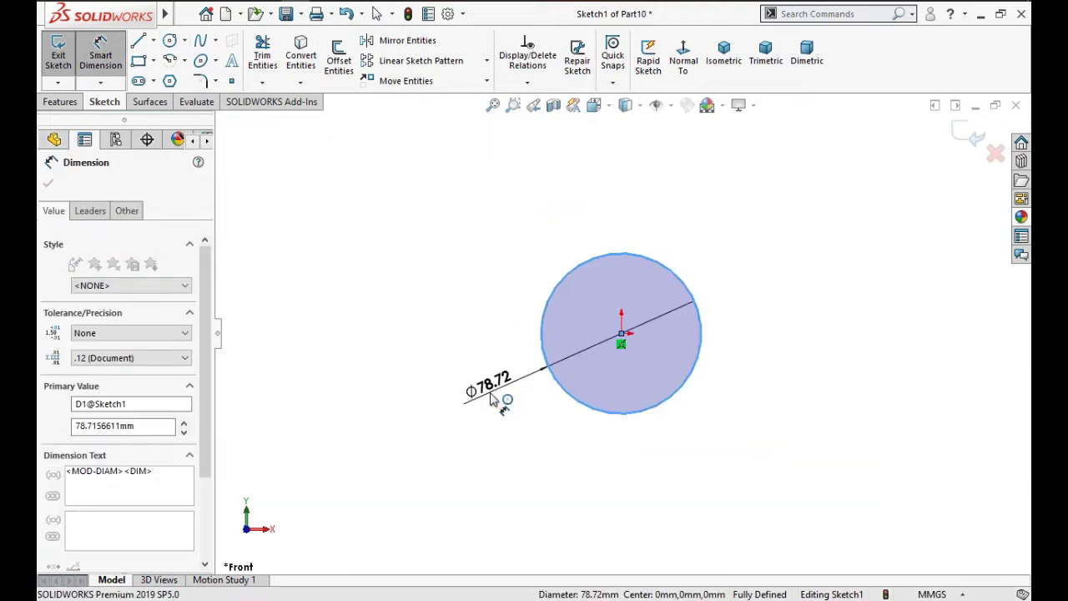
{"action": "type", "text": "20"}
{"action": "left_click", "coordinate": [409, 371]}
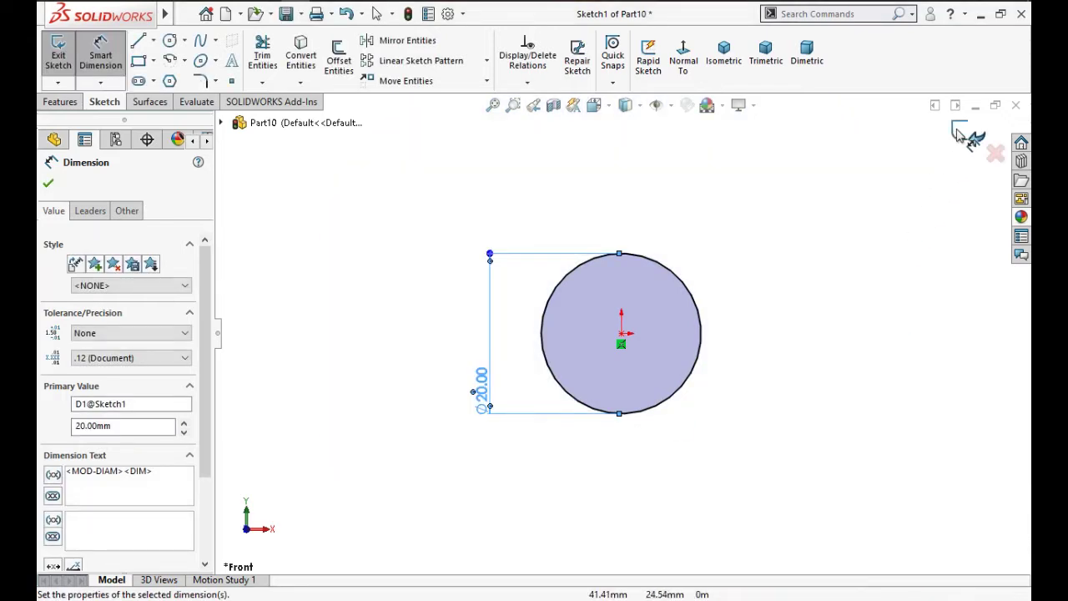
{"action": "left_click", "coordinate": [968, 138]}
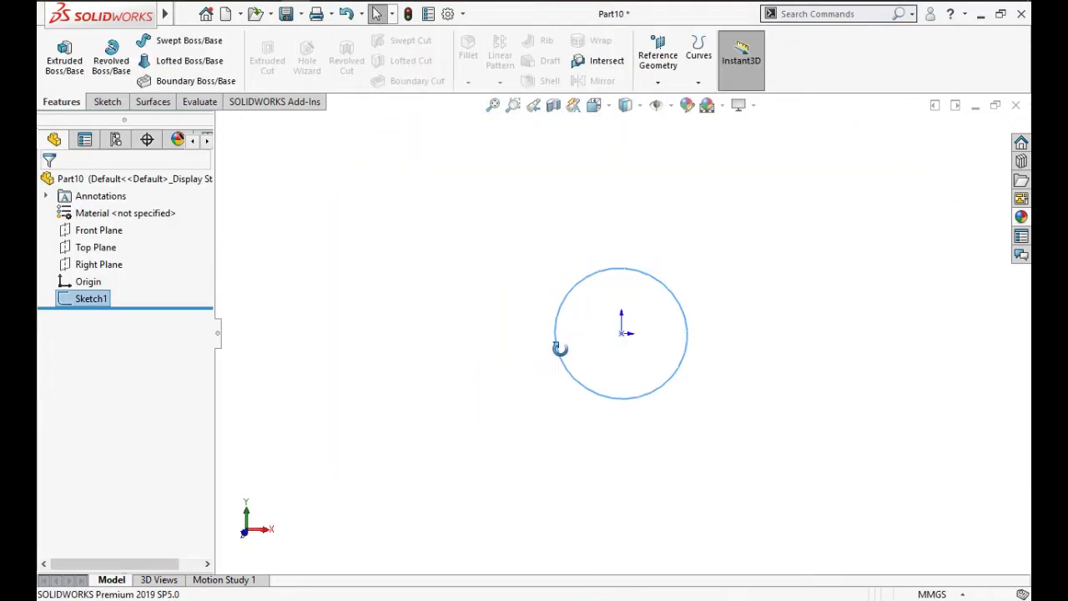
Step: Extrude the 20 mm circle 38 mm into a solid cylinder
{"action": "left_click", "coordinate": [65, 59]}
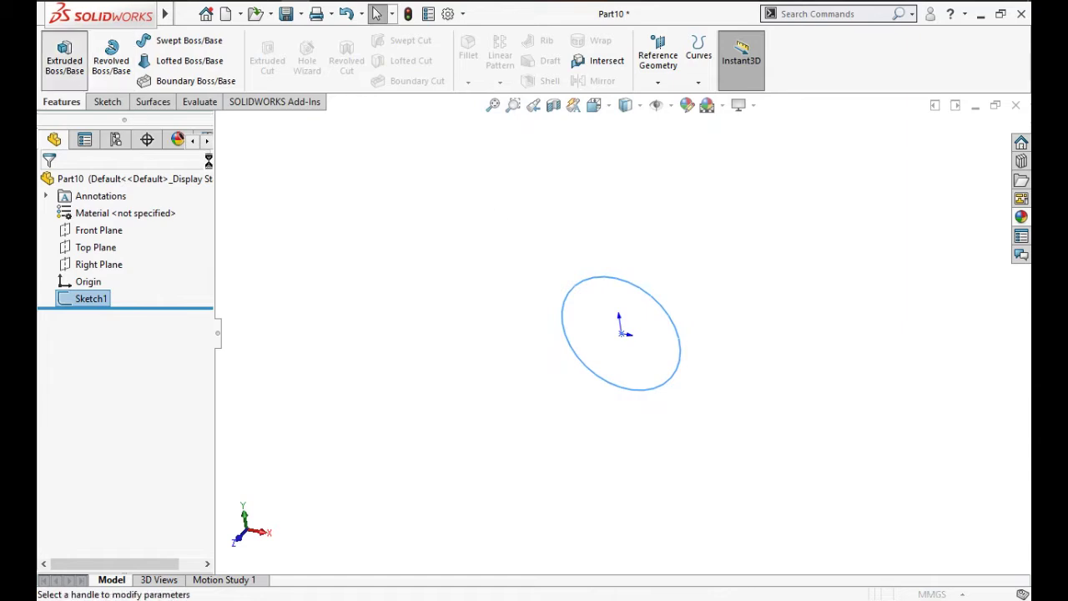
{"action": "type", "text": "38"}
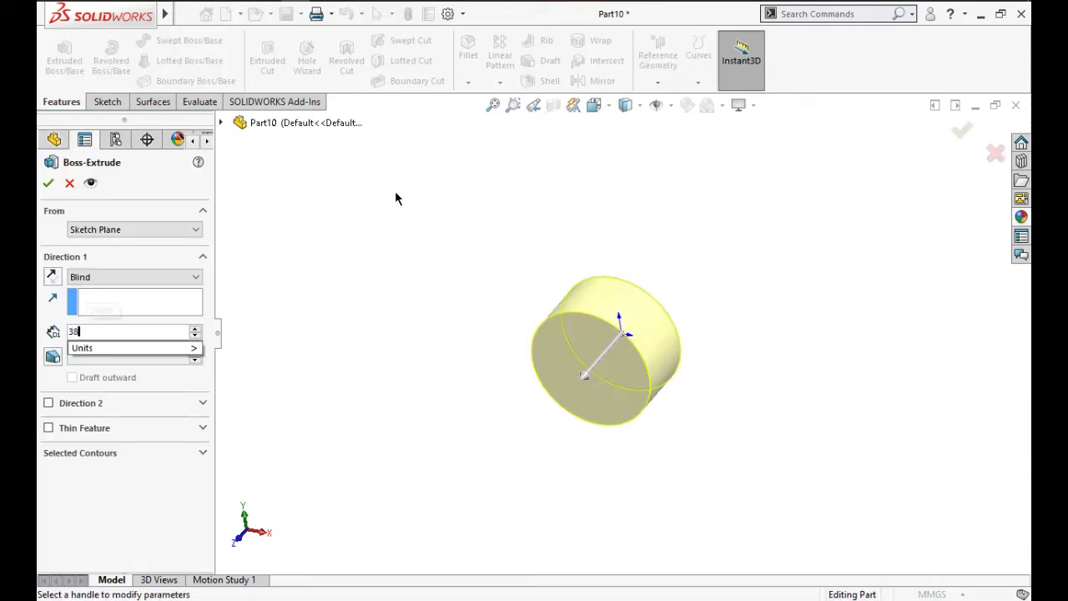
{"action": "key", "text": "Return"}
{"action": "left_click", "coordinate": [48, 184]}
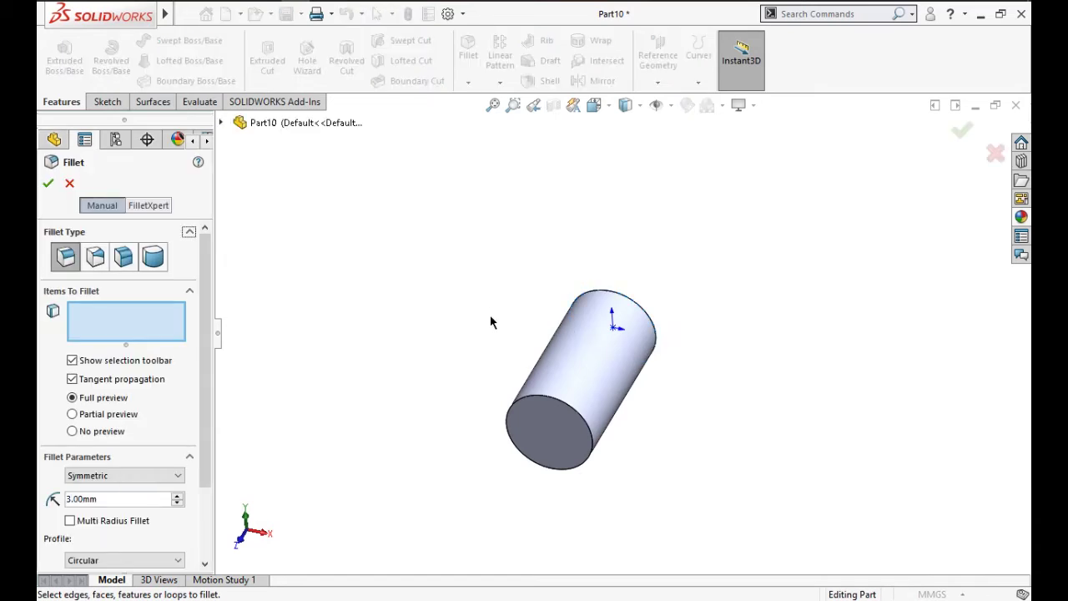
Step: Chamfer the cylinder's near end edge at 3 mm and 45°
{"action": "left_click", "coordinate": [71, 184]}
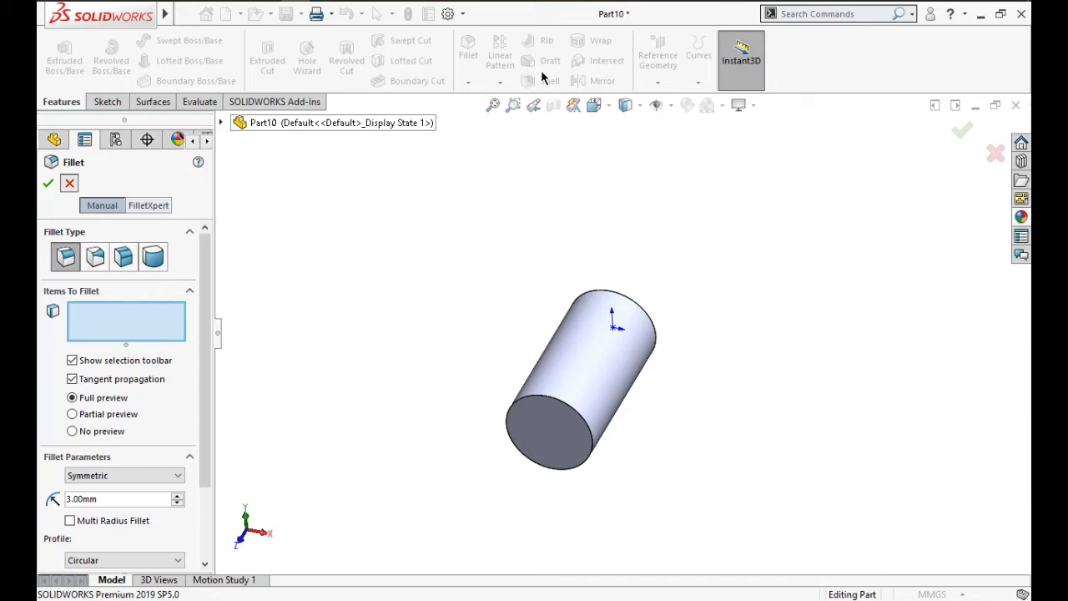
{"action": "left_click", "coordinate": [466, 84]}
{"action": "left_click", "coordinate": [484, 119]}
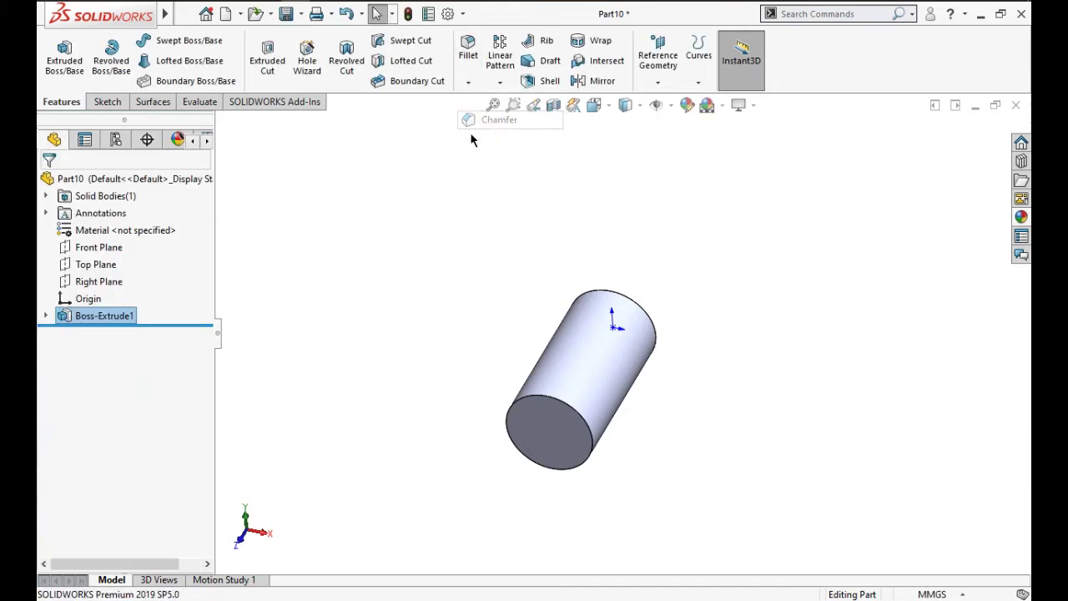
{"action": "type", "text": "3.00mm"}
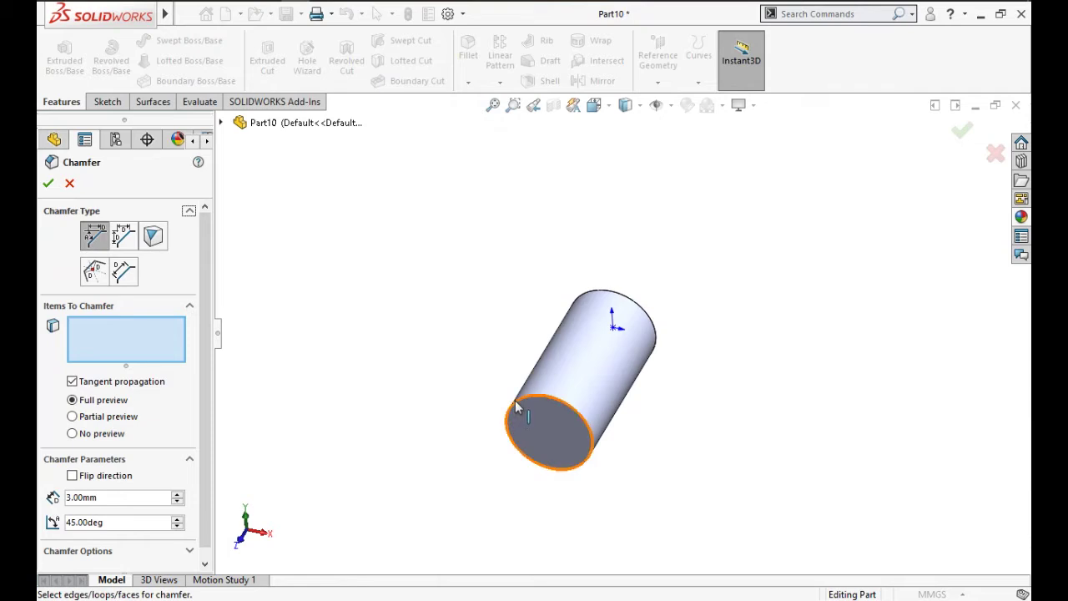
{"action": "left_click", "coordinate": [516, 406]}
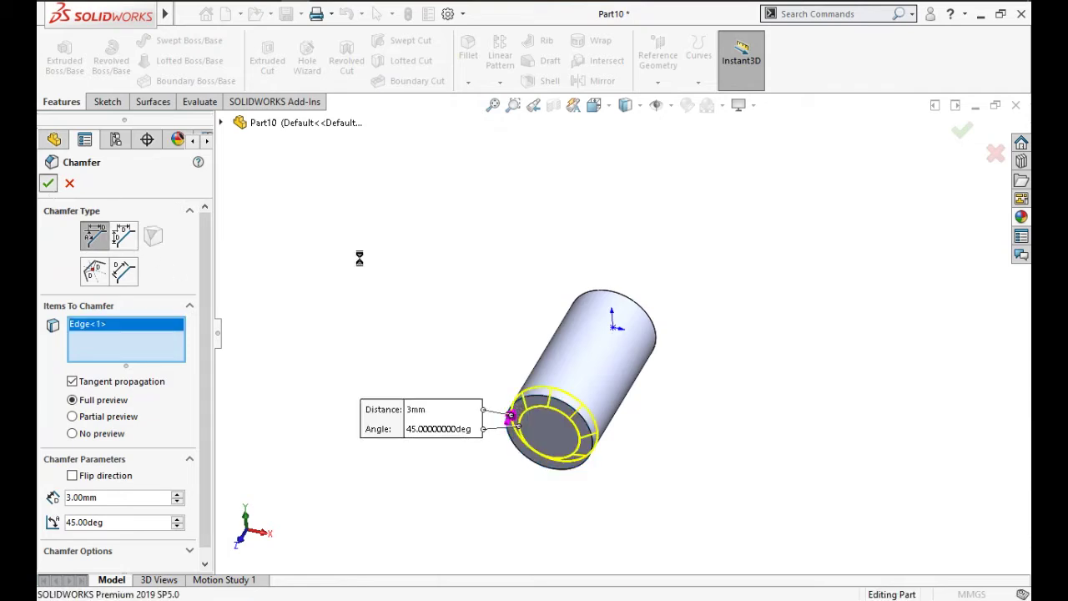
{"action": "mouse_move", "coordinate": [393, 343]}
{"action": "middle_mouse_down"}
{"action": "mouse_move", "coordinate": [381, 376]}
{"action": "mouse_move", "coordinate": [417, 393]}
{"action": "mouse_move", "coordinate": [569, 315]}
{"action": "middle_mouse_up"}
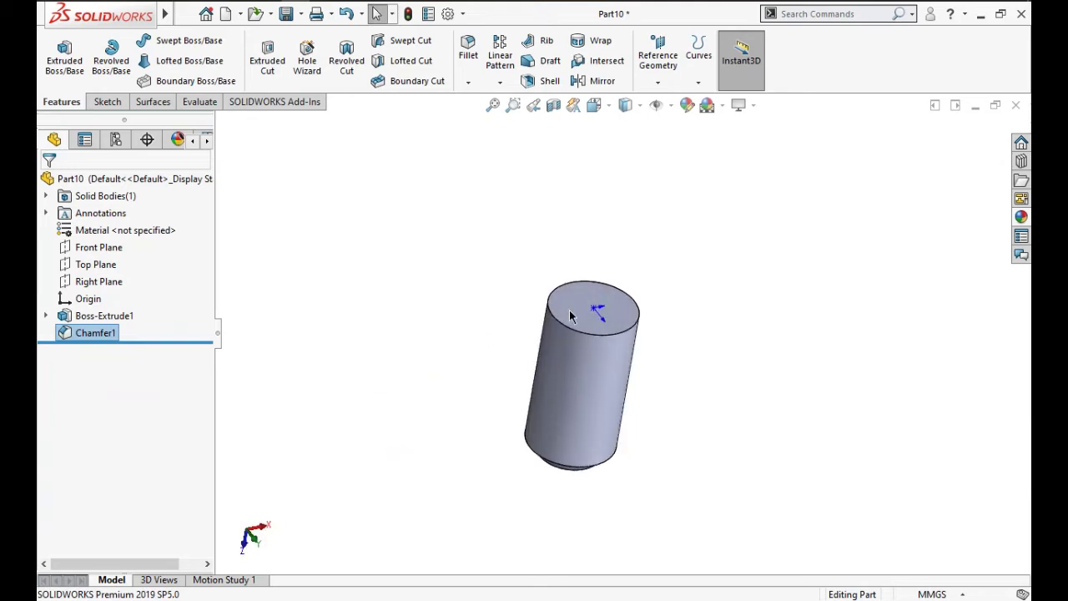
Step: Start a sketch on the Right Plane viewed normal to it
{"action": "left_click", "coordinate": [98, 281]}
{"action": "left_click", "coordinate": [90, 252]}
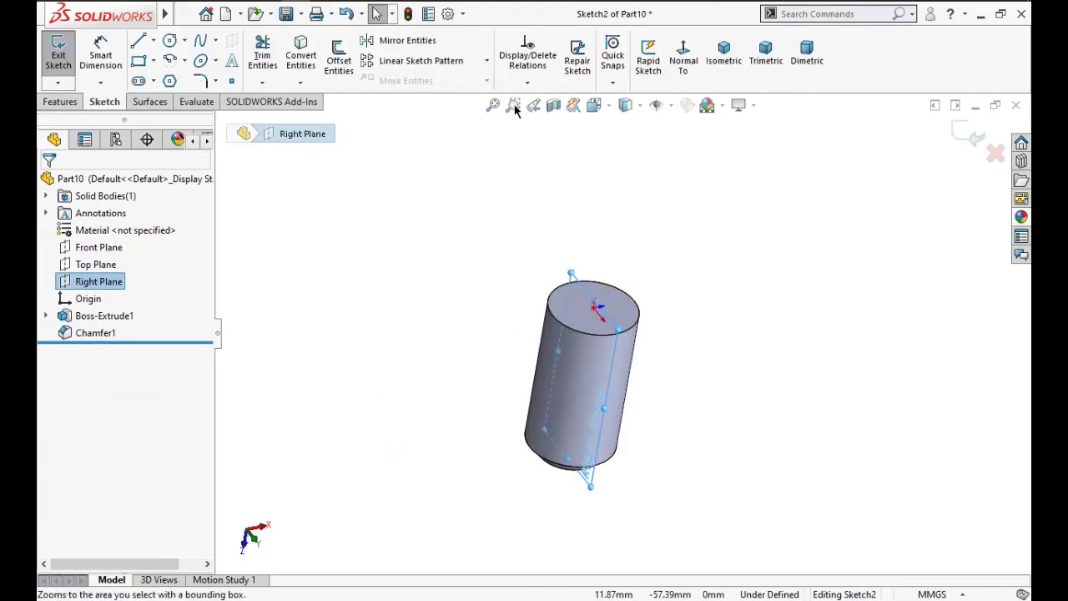
{"action": "left_click", "coordinate": [684, 60]}
{"action": "scroll", "coordinate": [946, 267], "scroll_direction": "up", "scroll_amount": 2}
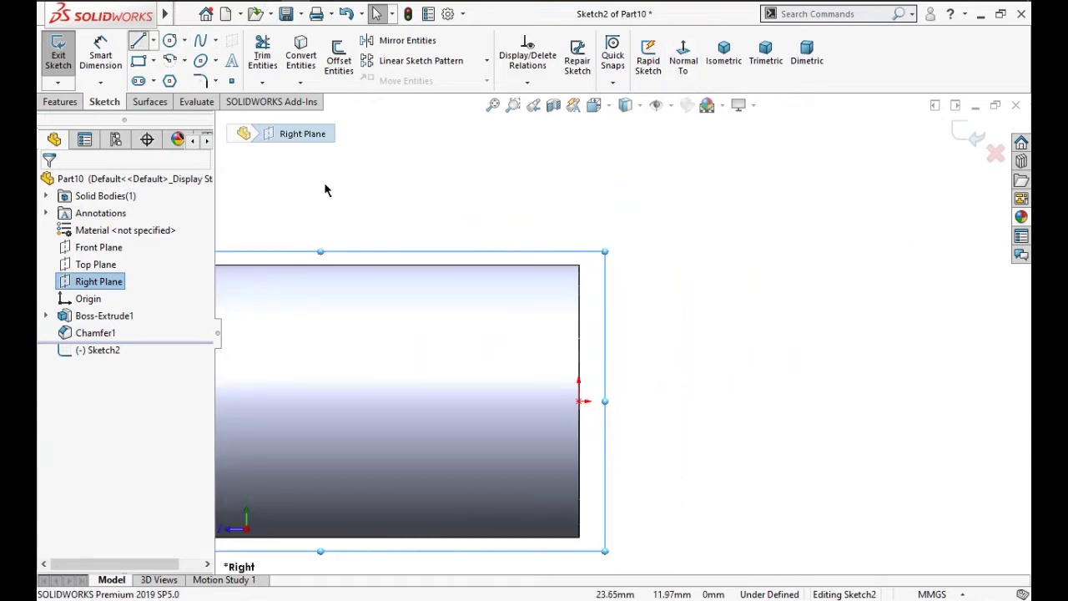
Step: Draw a vertical line up from the origin, undoing the trial arc
{"action": "key", "text": "l"}
{"action": "left_click", "coordinate": [578, 400]}
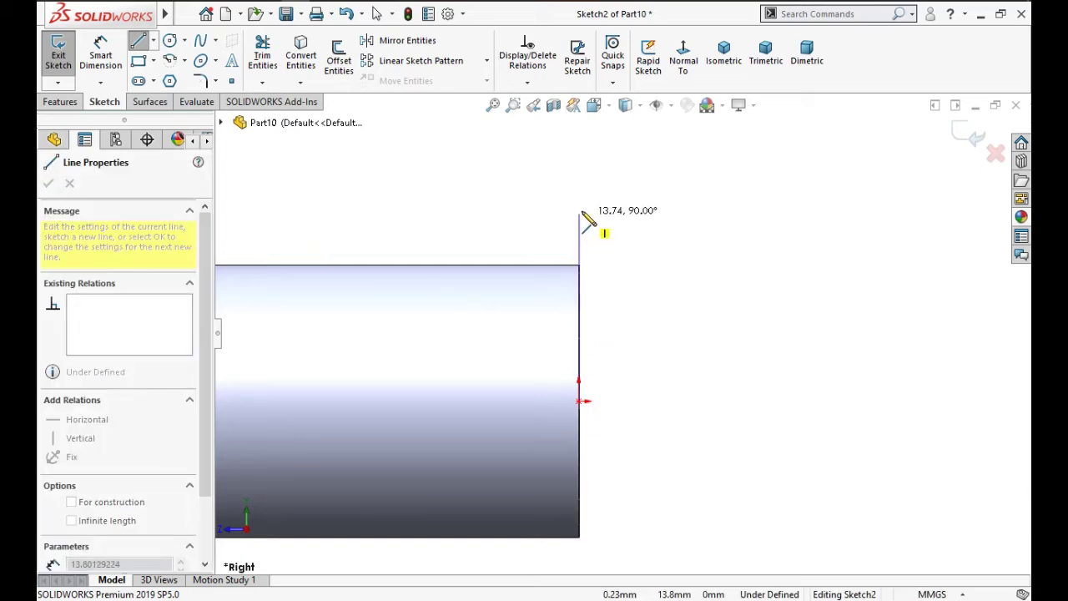
{"action": "left_click", "coordinate": [578, 201]}
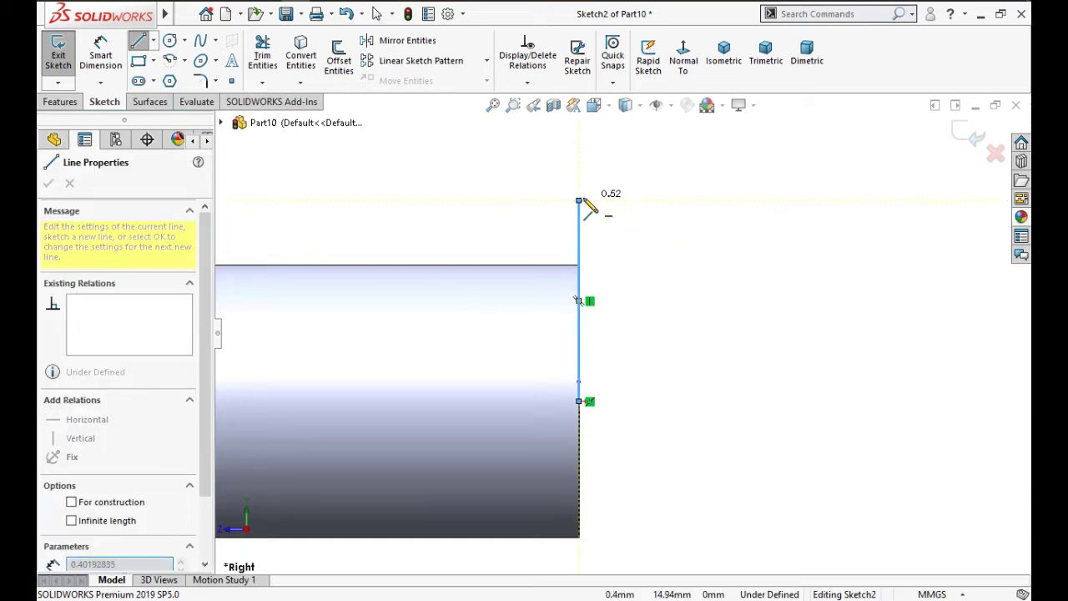
{"action": "left_click", "coordinate": [761, 383]}
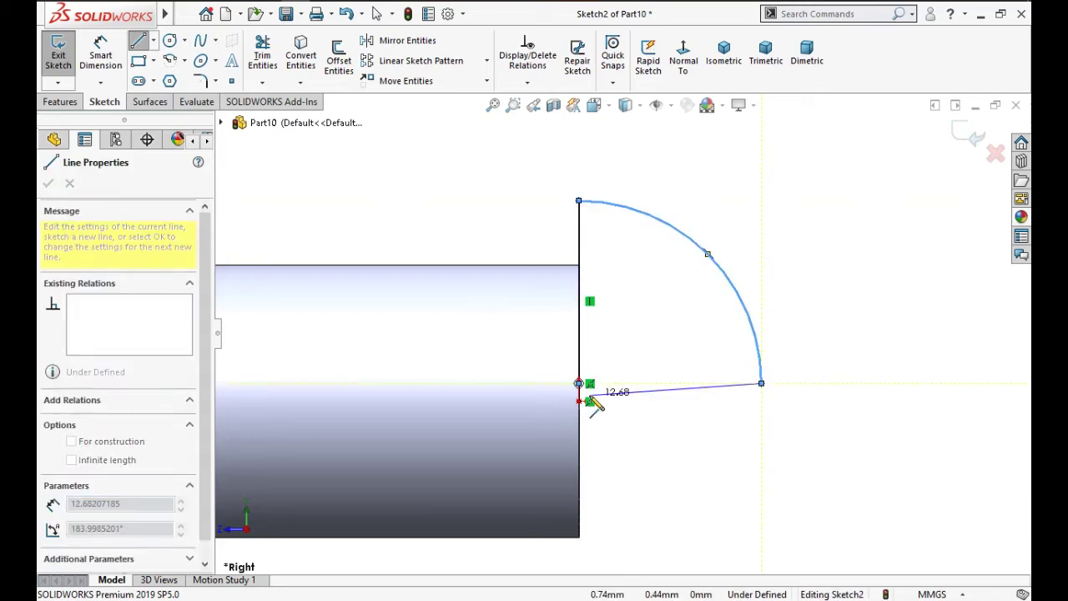
{"action": "key", "text": "Escape"}
{"action": "key", "text": "ctrl+z"}
{"action": "left_click", "coordinate": [578, 221]}
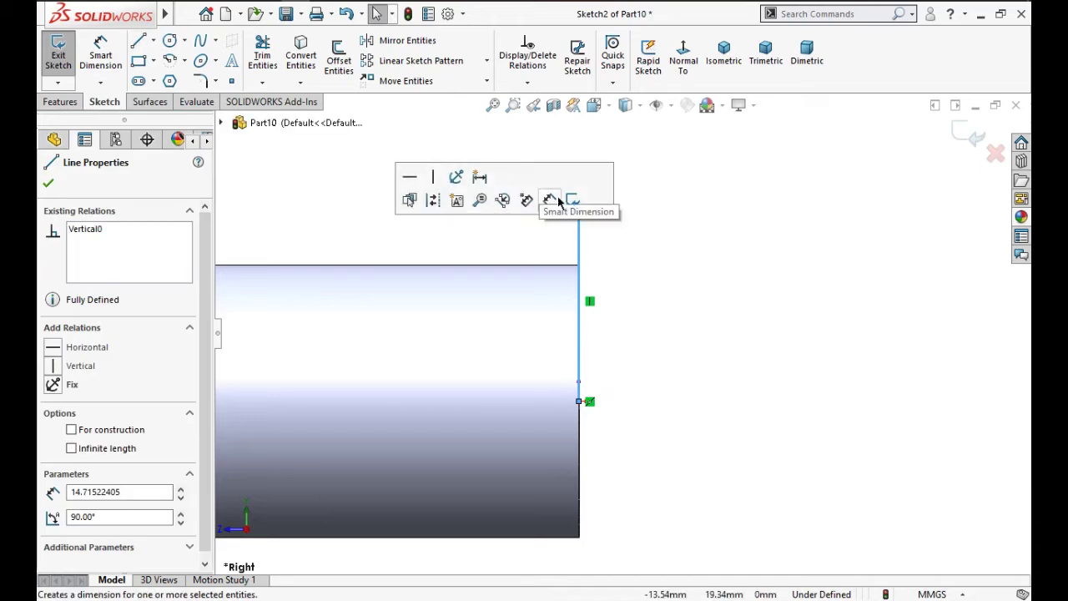
{"action": "left_click", "coordinate": [480, 247]}
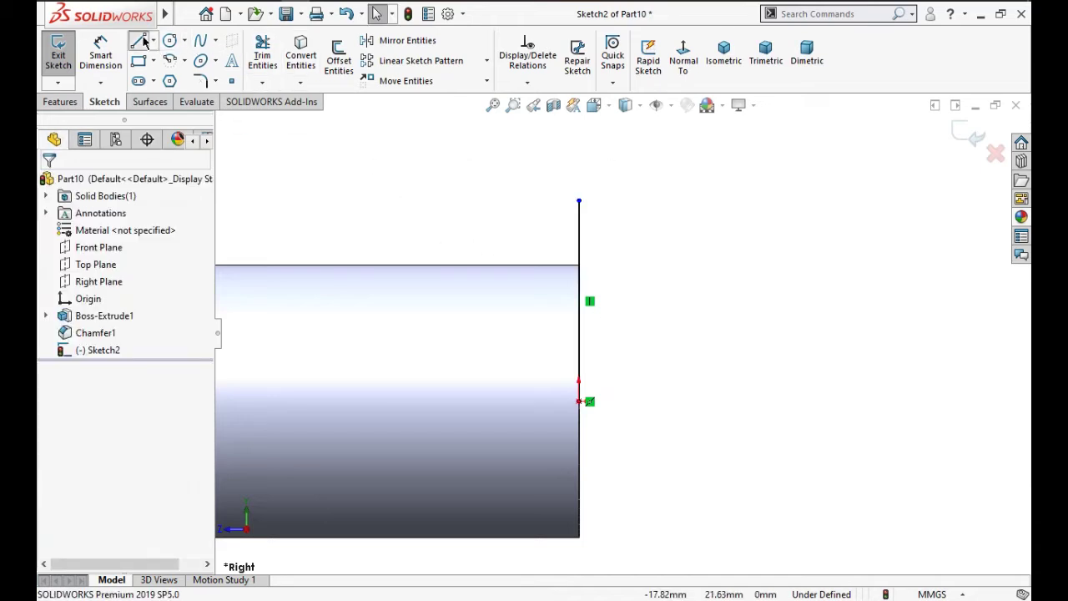
{"action": "left_click", "coordinate": [143, 40]}
Step: Add the quarter arc and a horizontal closing line to complete the head profile
{"action": "left_click", "coordinate": [578, 201]}
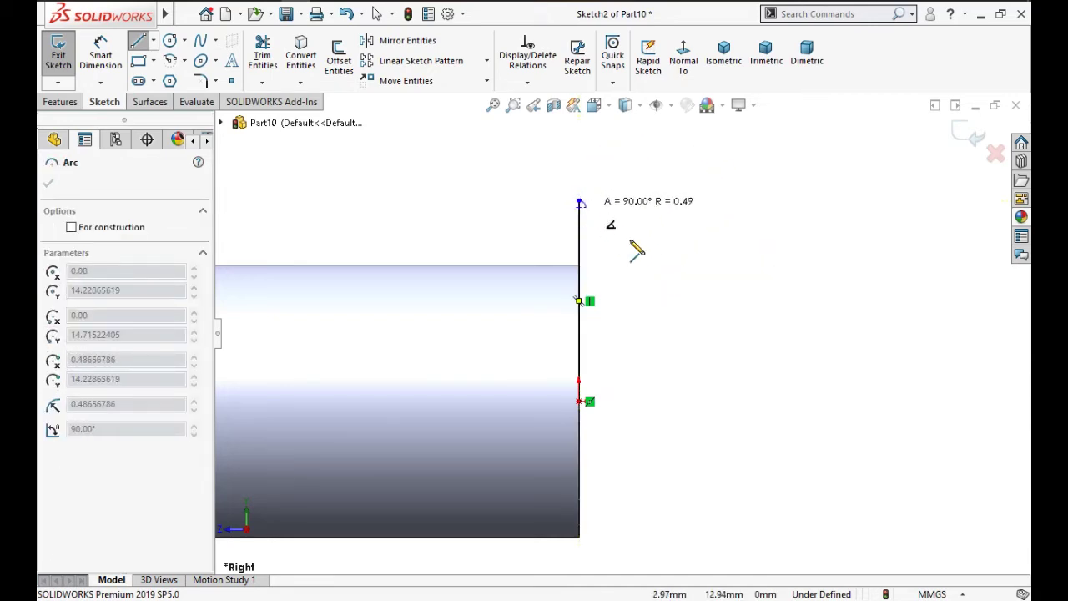
{"action": "left_click", "coordinate": [769, 401]}
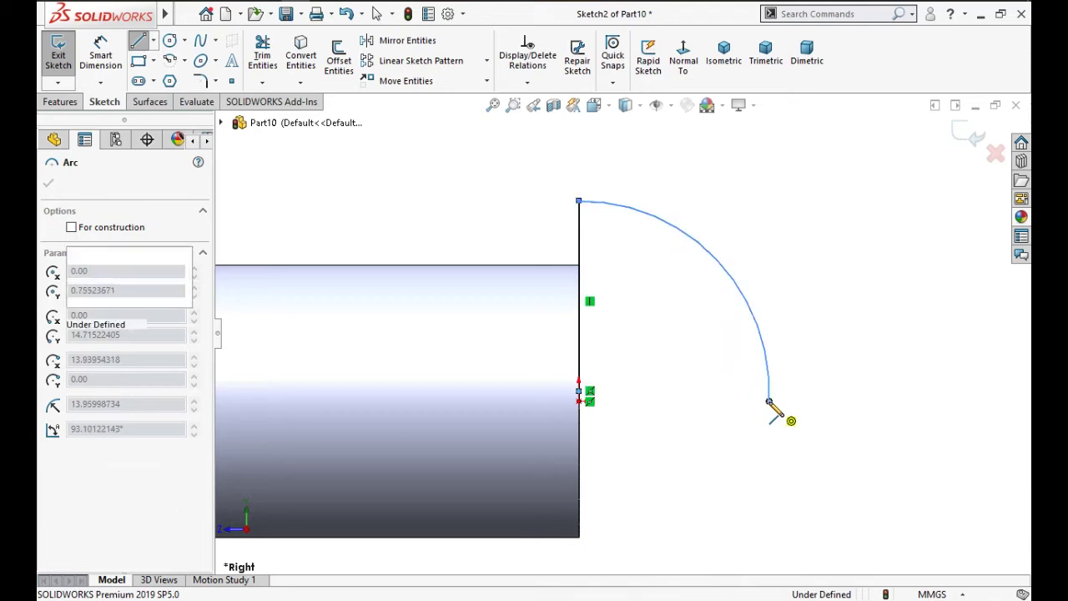
{"action": "left_click", "coordinate": [578, 402]}
{"action": "left_click", "coordinate": [466, 192]}
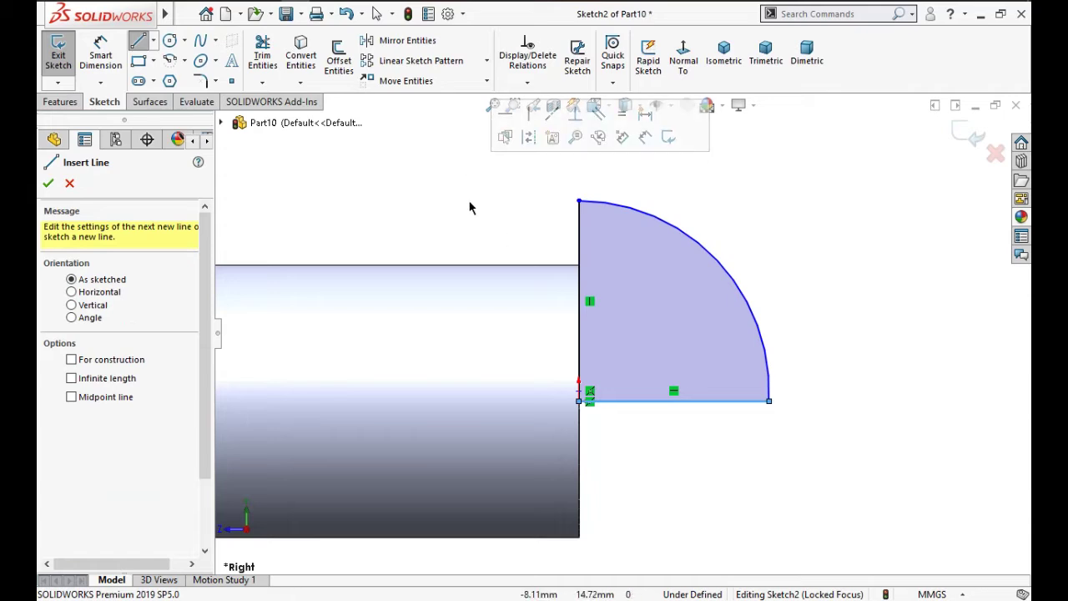
{"action": "left_click", "coordinate": [468, 200]}
{"action": "key", "text": "Escape"}
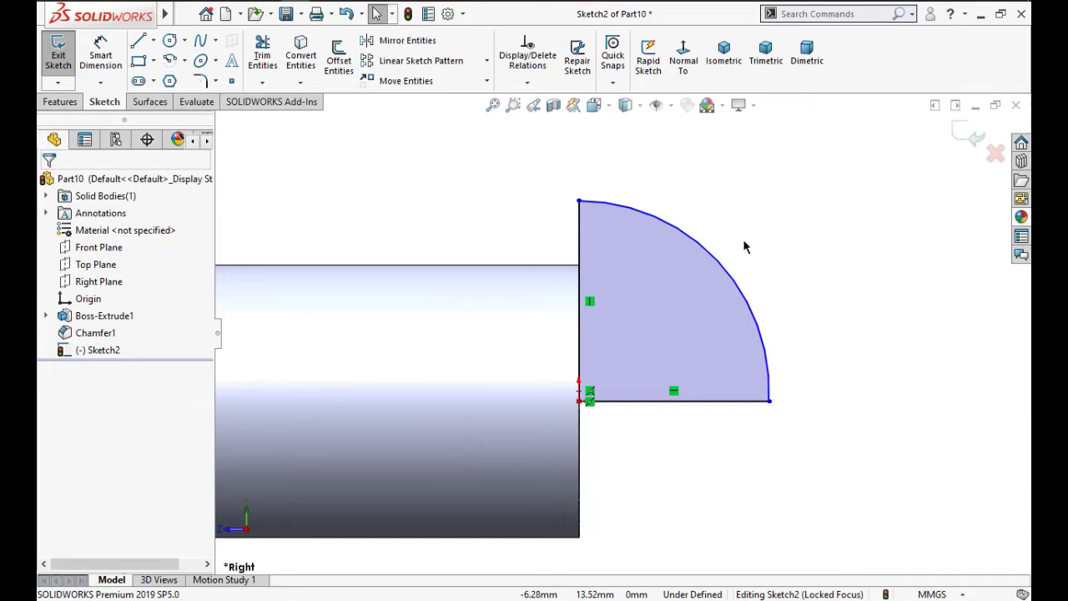
Step: Dimension the arc to R15 and the vertical edge to 15 mm, then exit Sketch2
{"action": "left_click", "coordinate": [749, 294]}
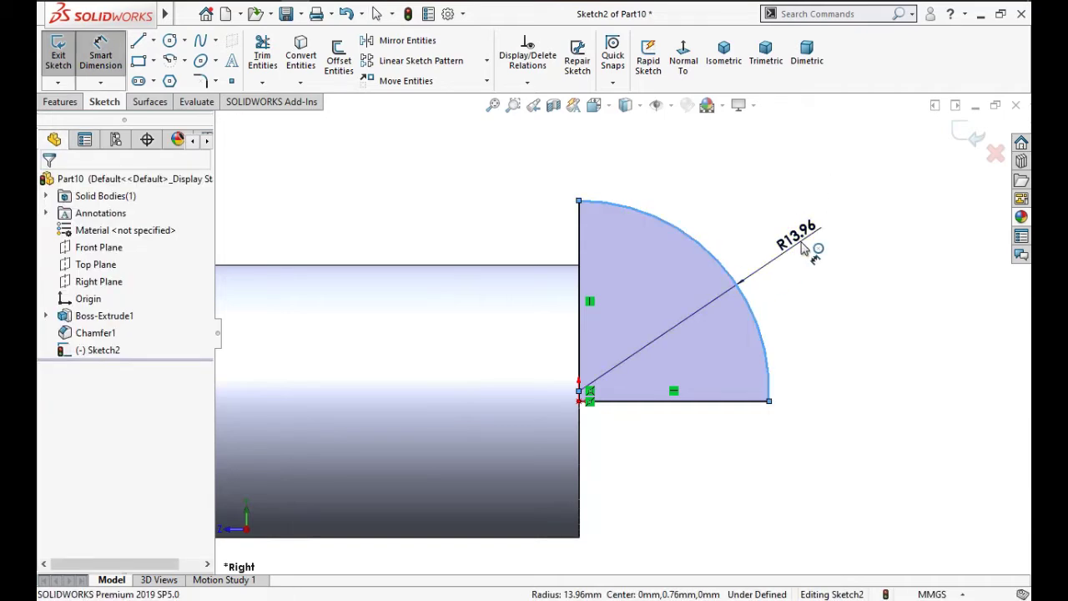
{"action": "left_click", "coordinate": [802, 247]}
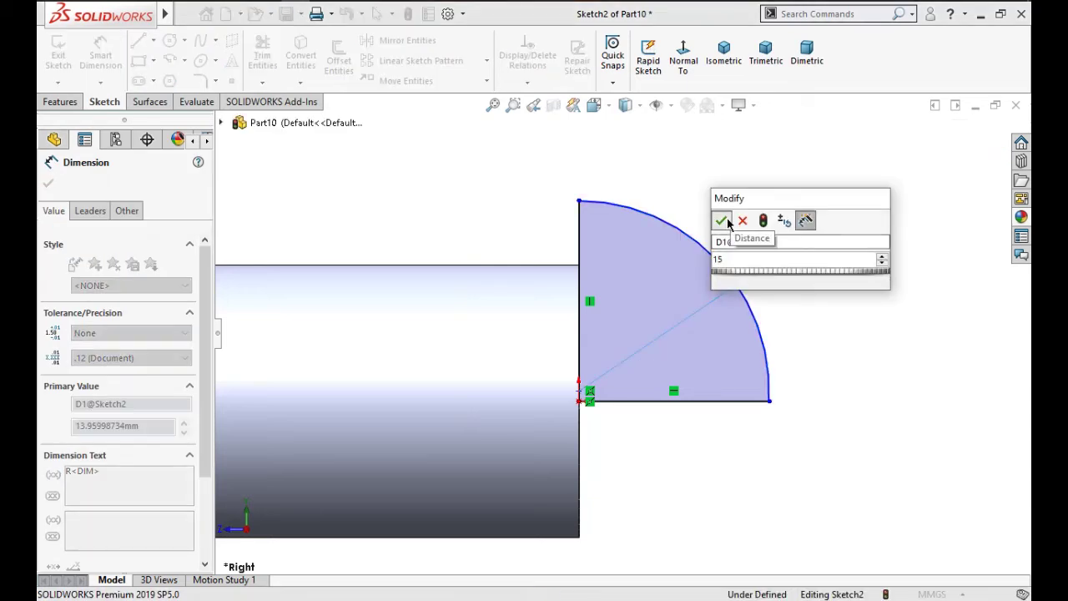
{"action": "left_click", "coordinate": [720, 219]}
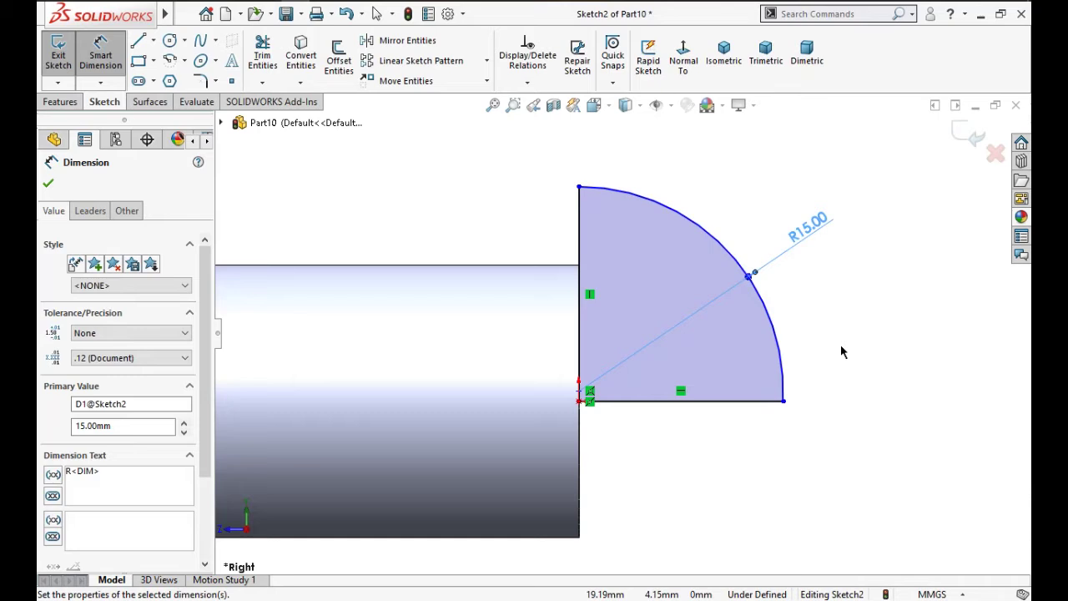
{"action": "left_click", "coordinate": [580, 207]}
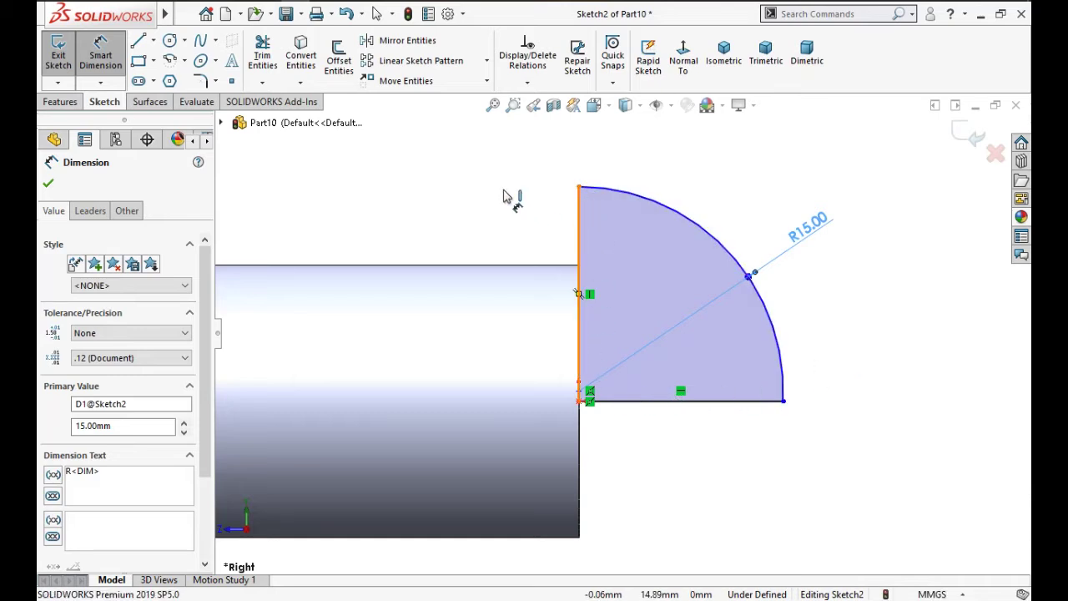
{"action": "left_click", "coordinate": [501, 206]}
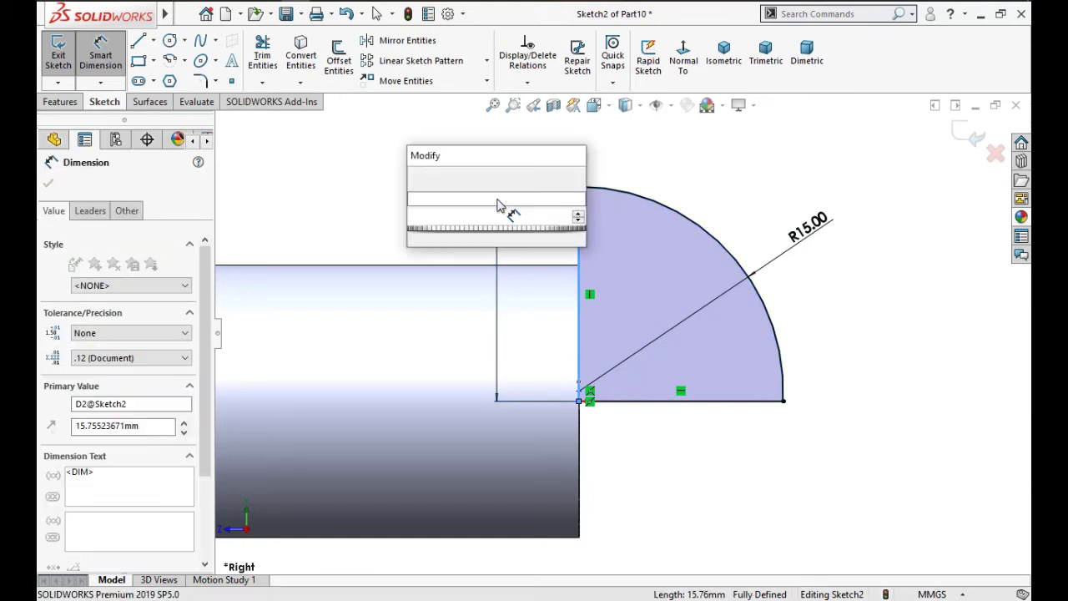
{"action": "type", "text": "15"}
{"action": "left_click", "coordinate": [416, 179]}
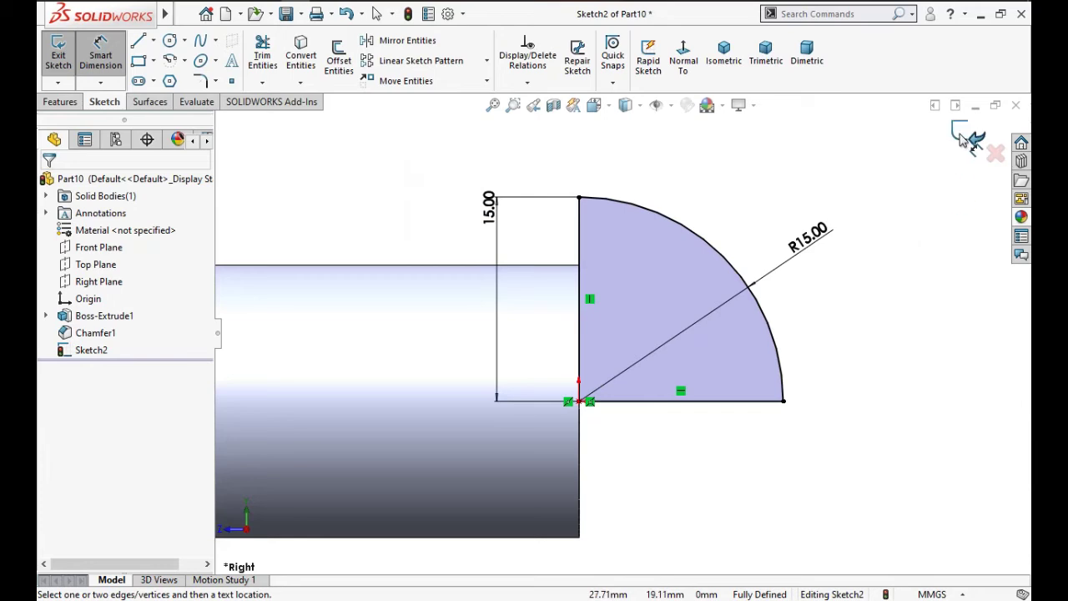
{"action": "left_click", "coordinate": [961, 138]}
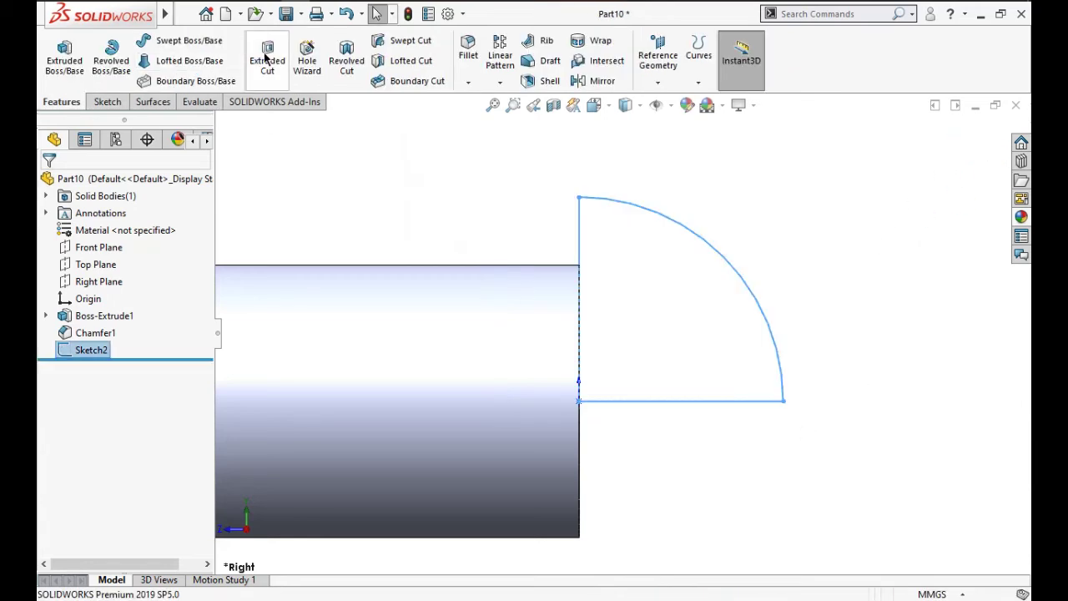
Step: Revolve the profile 360° about the horizontal line into a domed head
{"action": "left_click", "coordinate": [111, 56]}
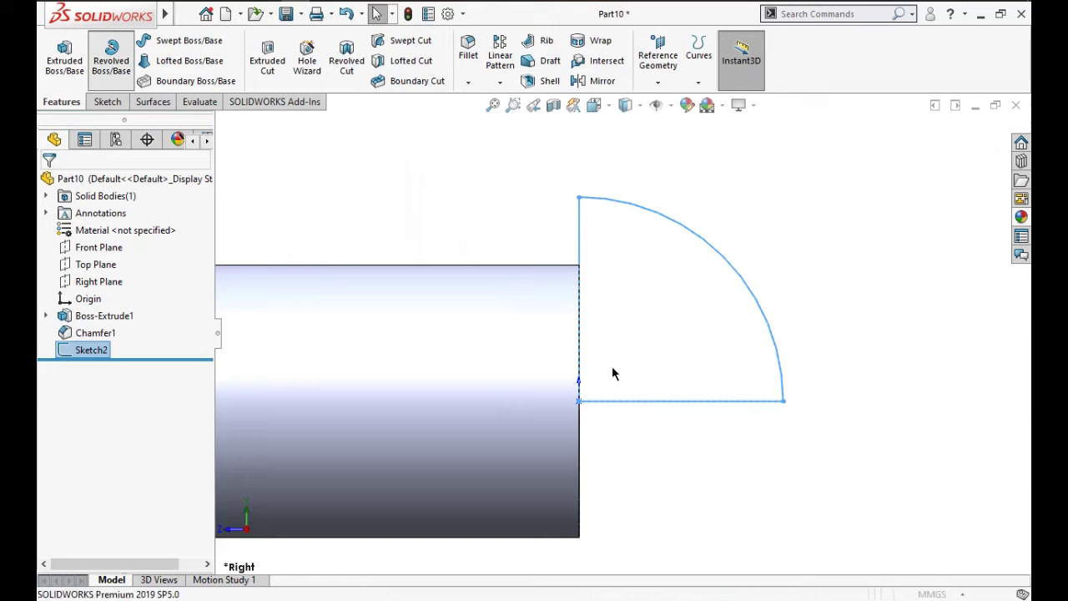
{"action": "left_click", "coordinate": [648, 402]}
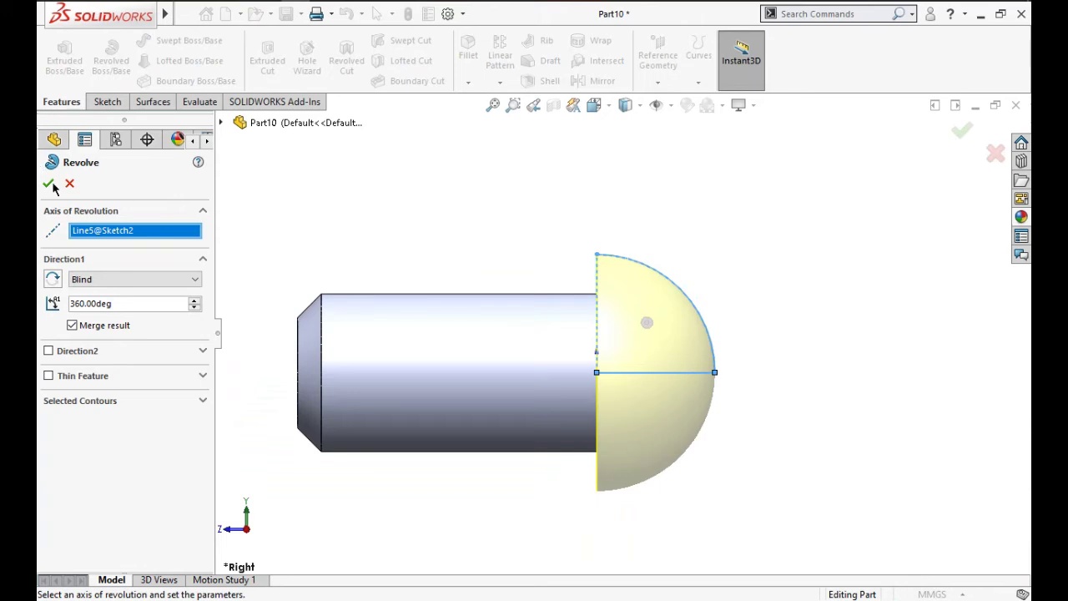
{"action": "left_click", "coordinate": [50, 184]}
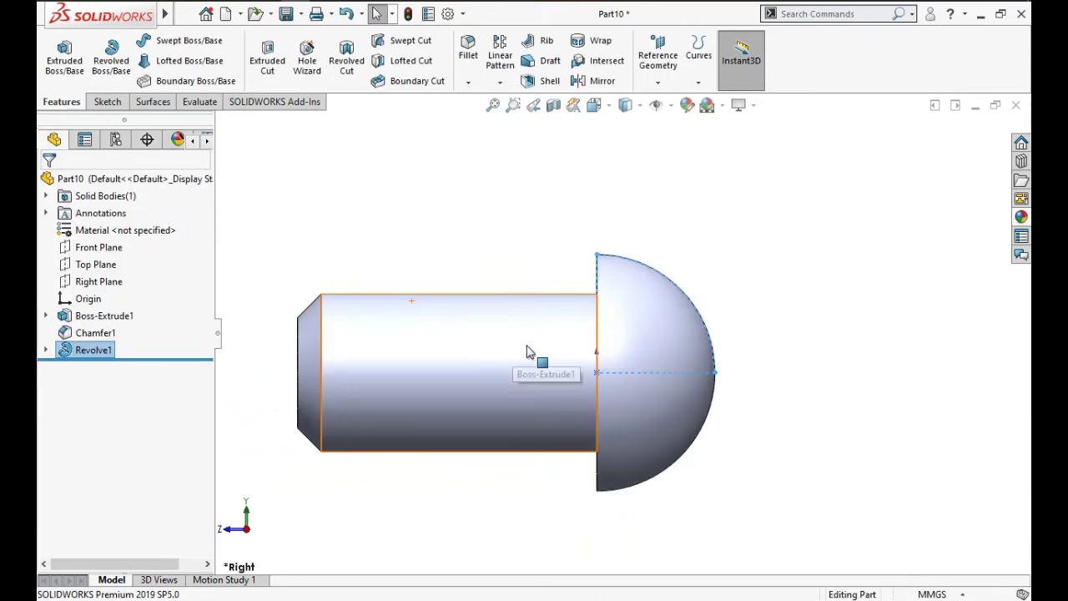
{"action": "mouse_move", "coordinate": [524, 357]}
{"action": "middle_mouse_down"}
{"action": "mouse_move", "coordinate": [574, 427]}
{"action": "mouse_move", "coordinate": [425, 231]}
{"action": "middle_mouse_up"}
Step: Round the head's underside rim edge with a 1 mm fillet
{"action": "scroll", "coordinate": [525, 239], "scroll_direction": "down", "scroll_amount": 2}
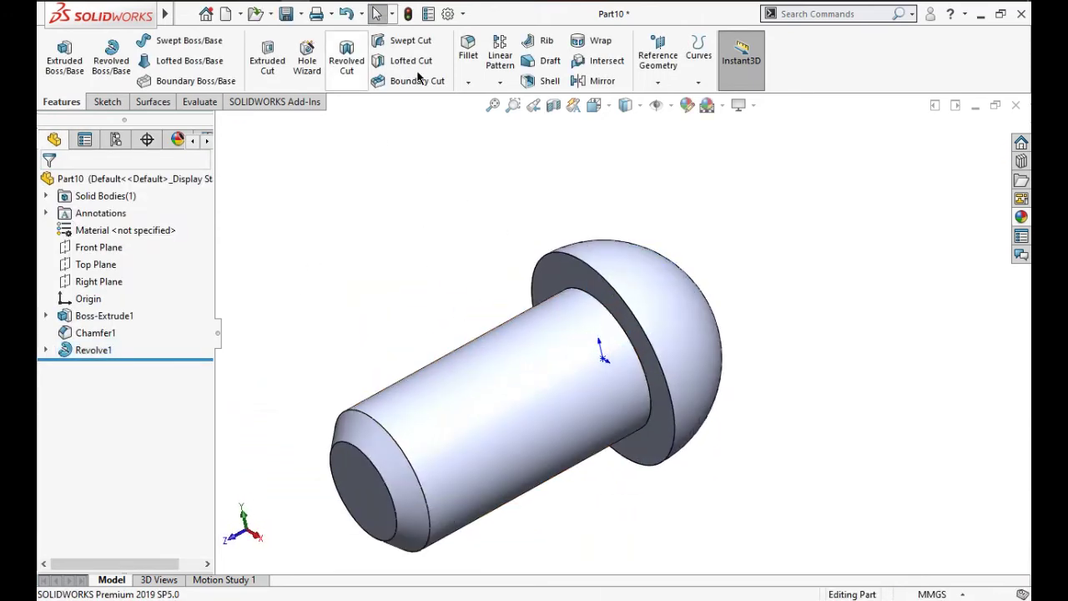
{"action": "left_click", "coordinate": [561, 256]}
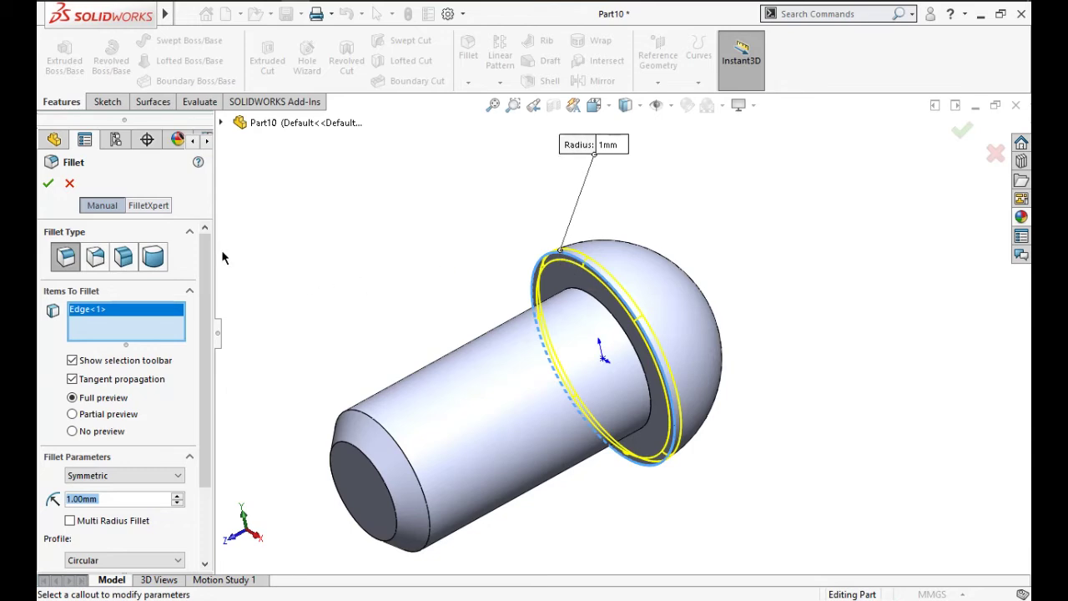
{"action": "left_click", "coordinate": [47, 184]}
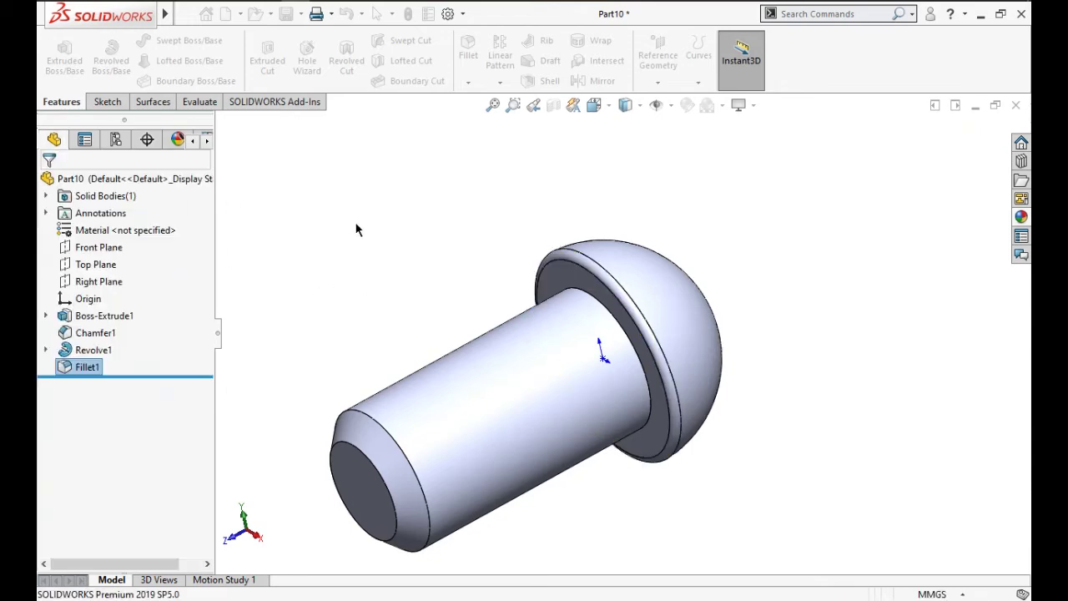
Step: Orbit the screw to a new angle and select the Right Plane
{"action": "mouse_move", "coordinate": [415, 270]}
{"action": "middle_mouse_down"}
{"action": "mouse_move", "coordinate": [586, 367]}
{"action": "mouse_move", "coordinate": [534, 315]}
{"action": "middle_mouse_up"}
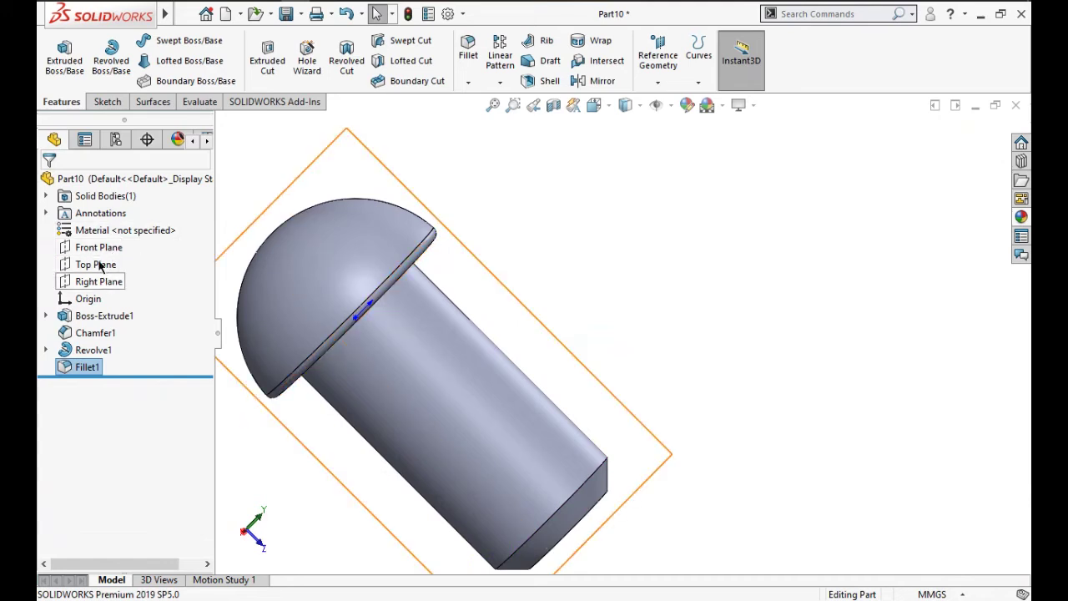
{"action": "left_click", "coordinate": [107, 282]}
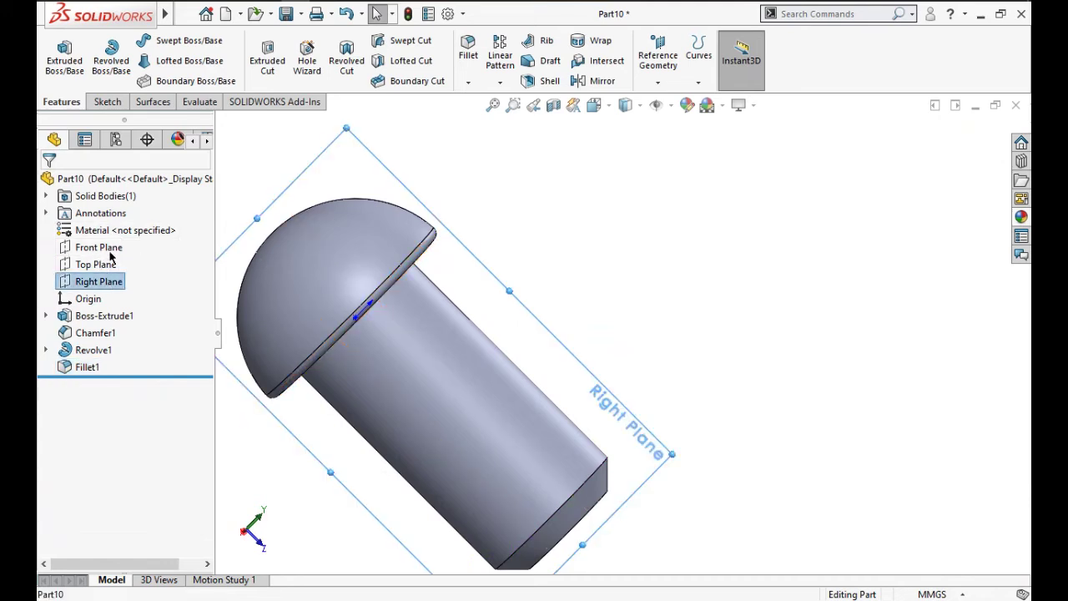
Step: On the Right Plane, draw a centre rectangle from inside the head out past the dome
{"action": "left_click", "coordinate": [683, 60]}
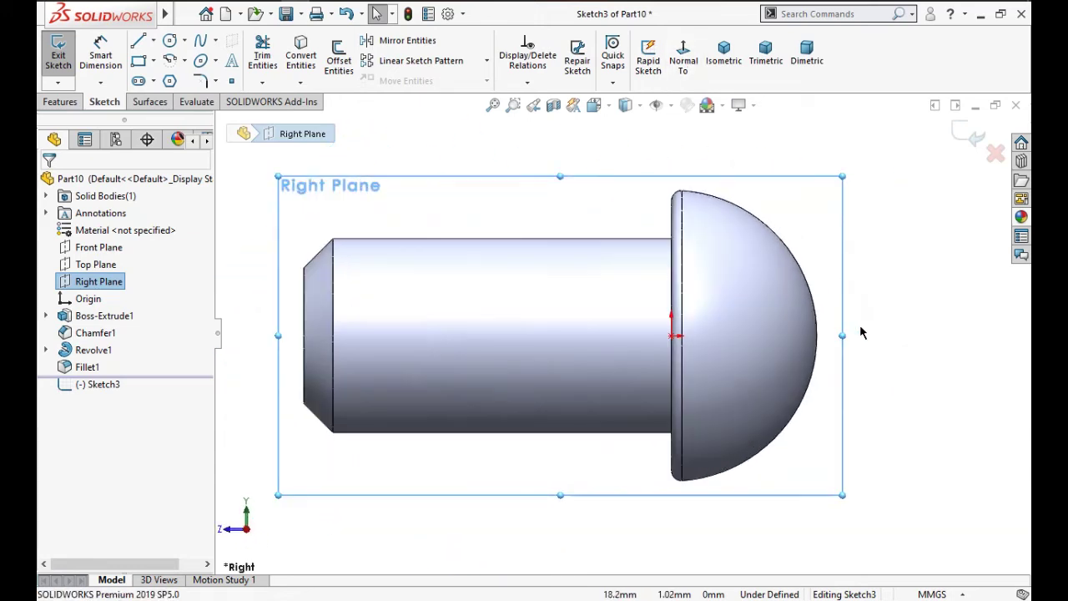
{"action": "left_click", "coordinate": [153, 62]}
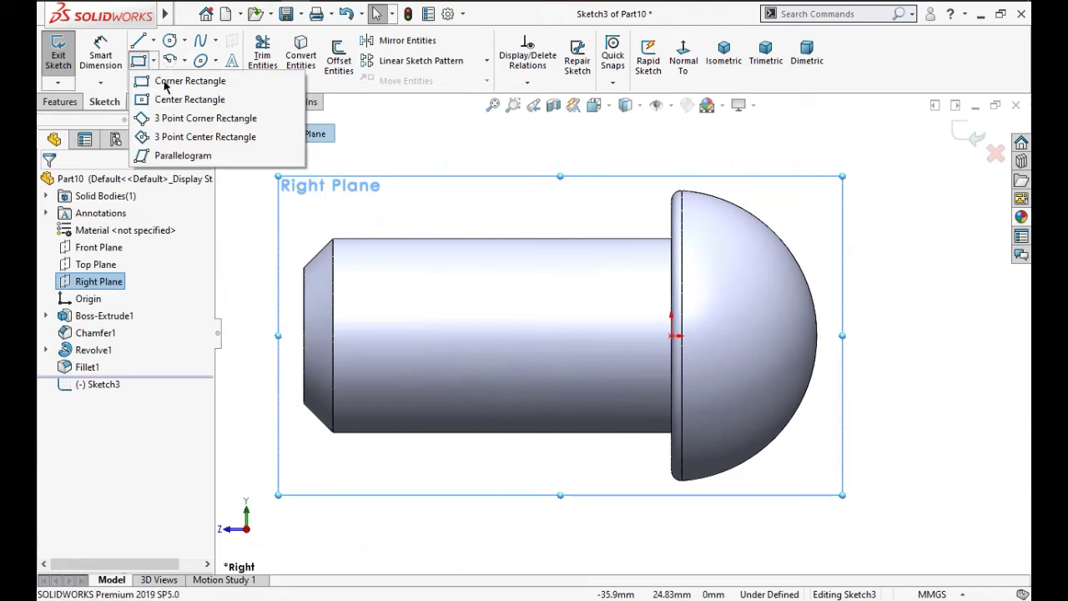
{"action": "left_click", "coordinate": [766, 335]}
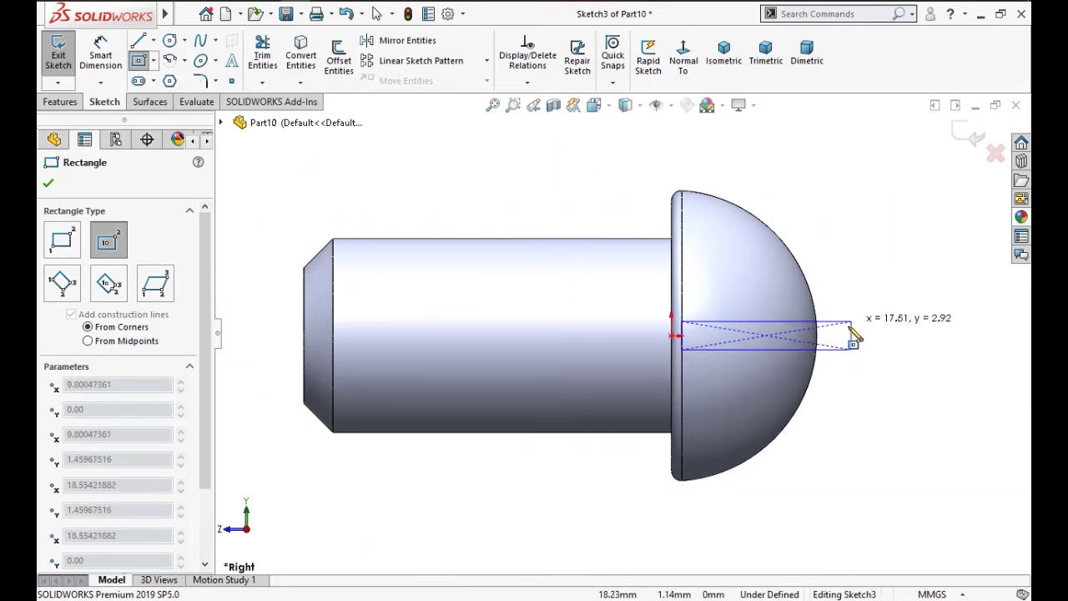
{"action": "left_click", "coordinate": [835, 326]}
{"action": "key", "text": "Escape"}
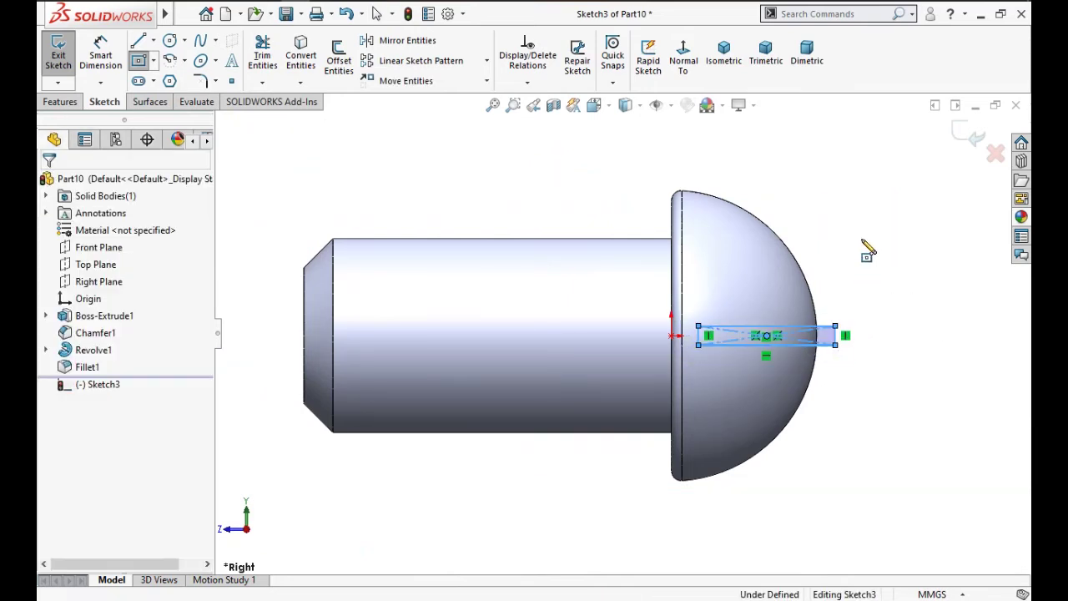
Step: Dimension the rectangle's right edge to a 4 mm height
{"action": "key", "text": "d"}
{"action": "scroll", "coordinate": [860, 275], "scroll_direction": "down", "scroll_amount": 3}
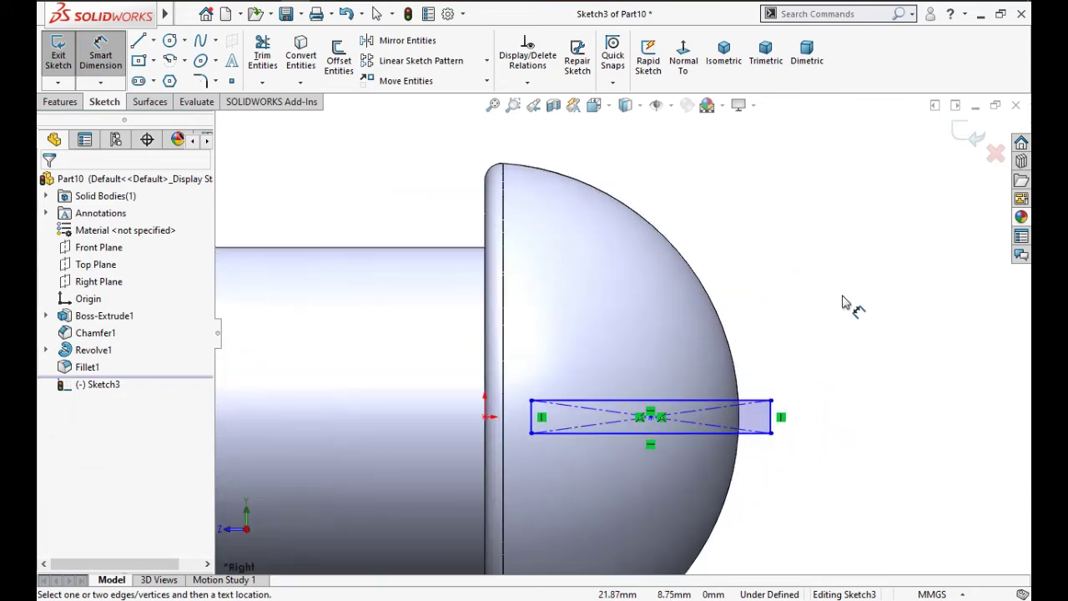
{"action": "left_click", "coordinate": [772, 430]}
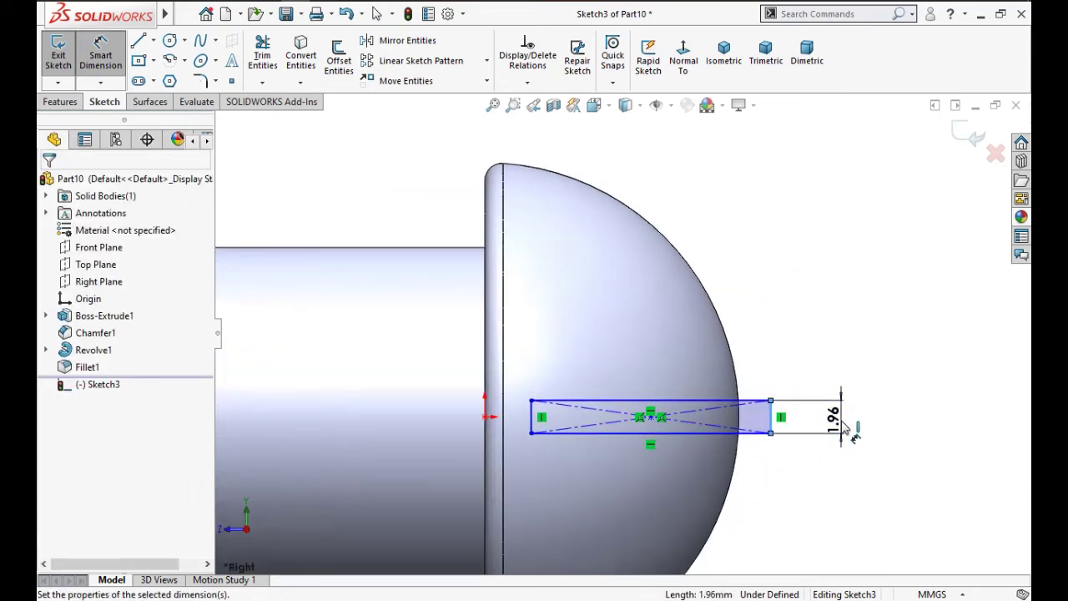
{"action": "left_click", "coordinate": [843, 426]}
{"action": "type", "text": "4"}
{"action": "left_click", "coordinate": [760, 399]}
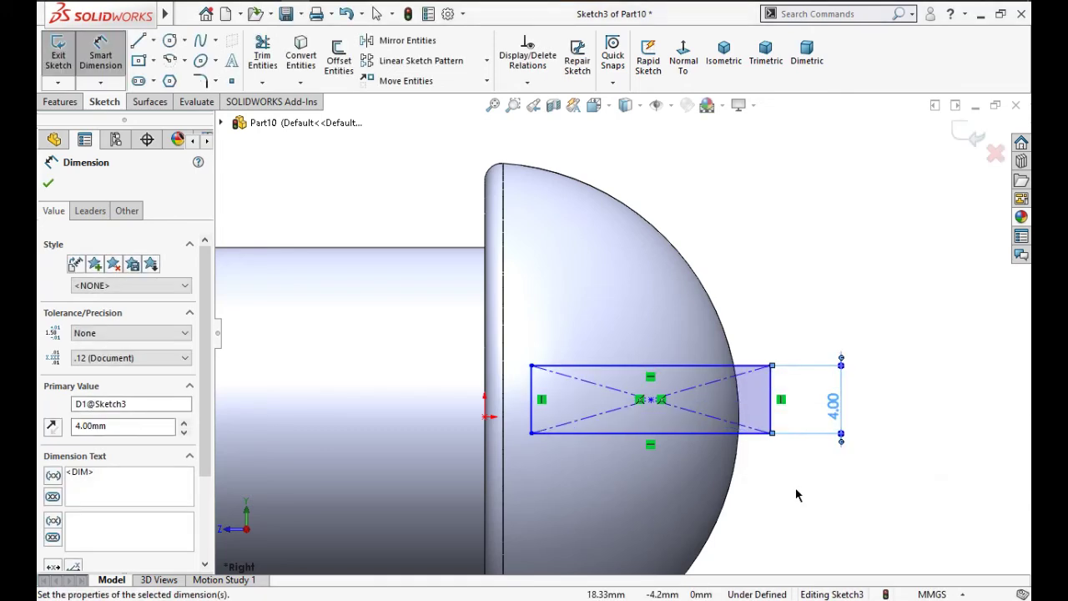
{"action": "key", "text": "Escape"}
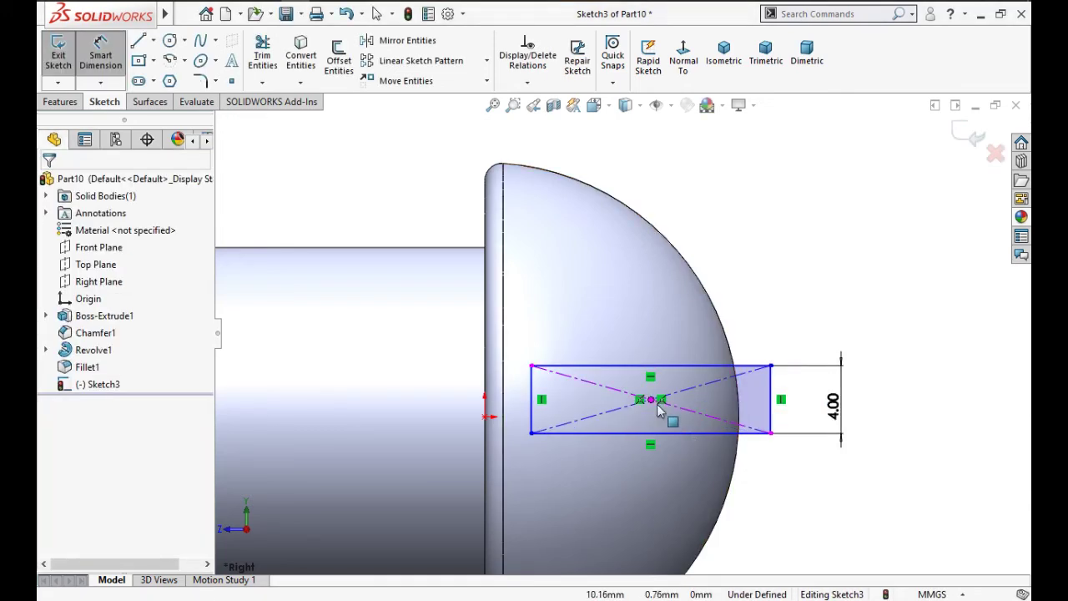
{"action": "key", "text": "Escape"}
Step: Align the rectangle's centre point horizontally with the origin
{"action": "left_click", "coordinate": [486, 417]}
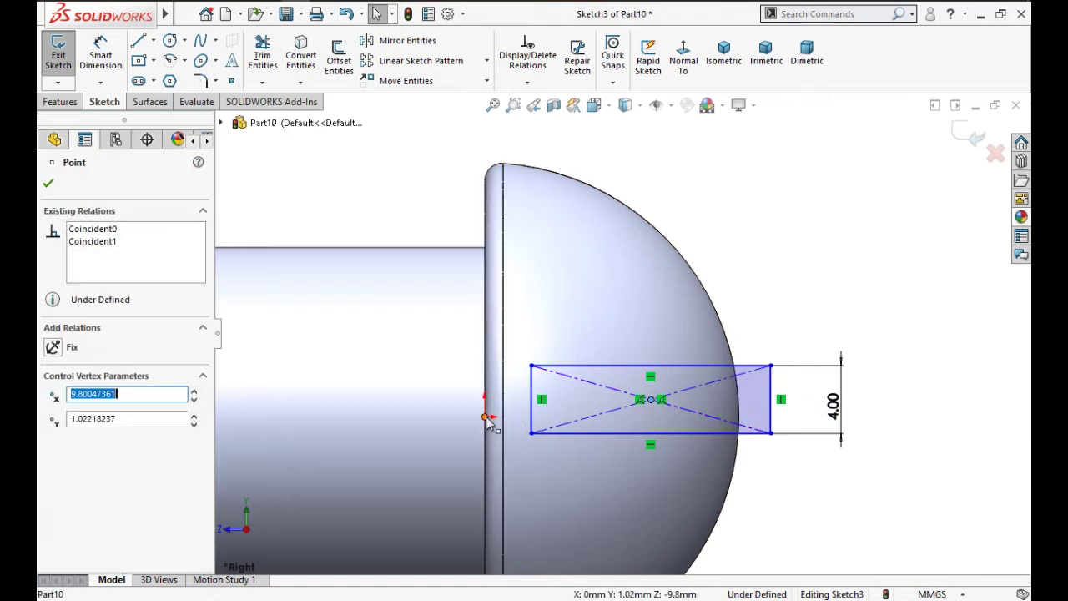
{"action": "left_click", "coordinate": [484, 416], "text": "ctrl"}
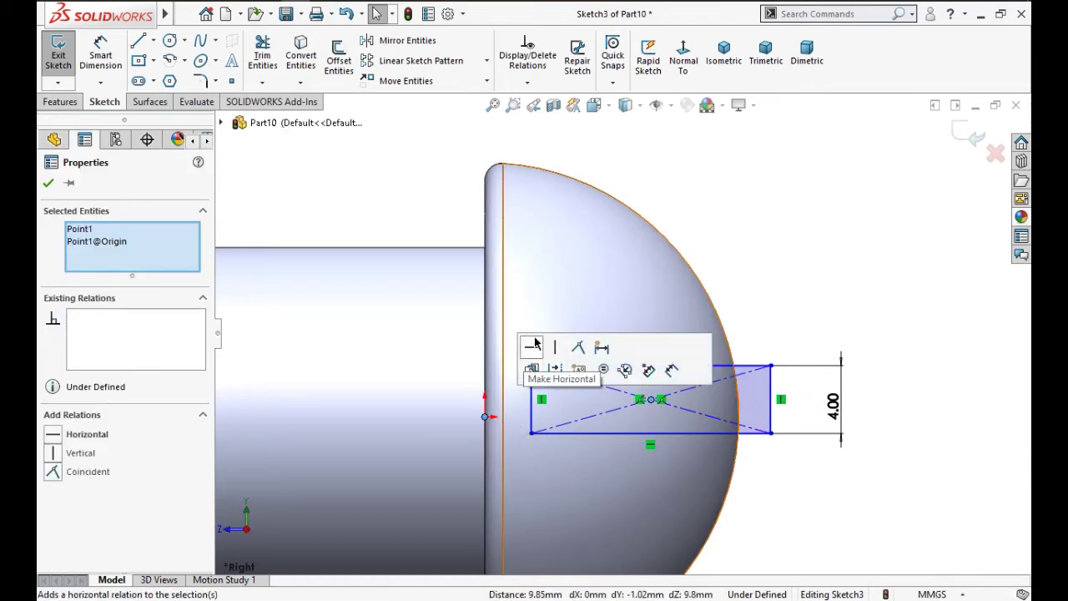
{"action": "left_click", "coordinate": [531, 347]}
{"action": "left_click", "coordinate": [913, 245]}
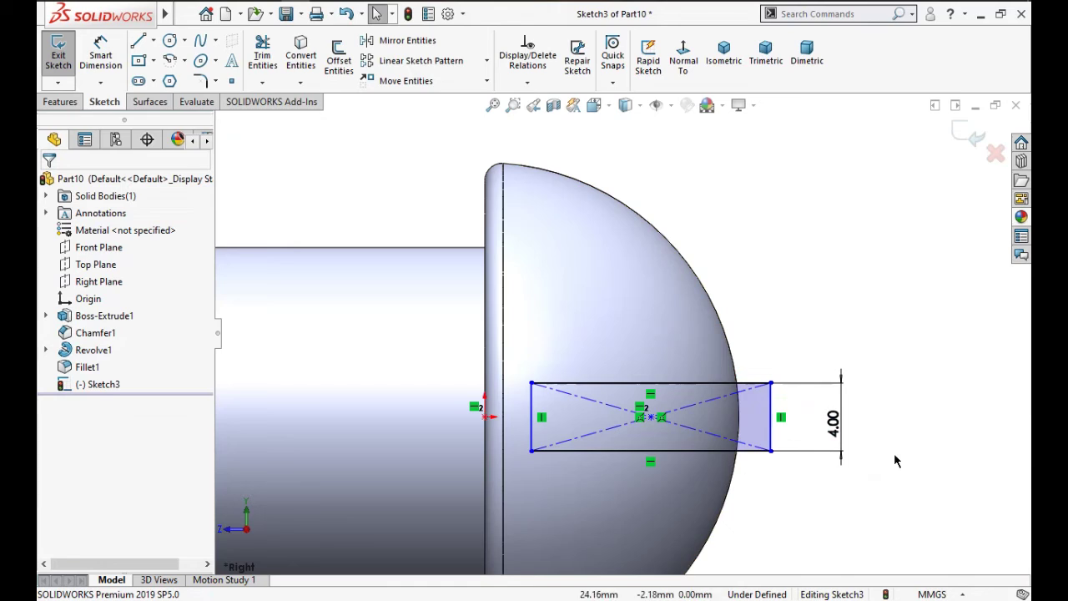
Step: Dimension the head face to the rectangle's left side at 1.5 mm and exit the sketch
{"action": "key", "text": "d"}
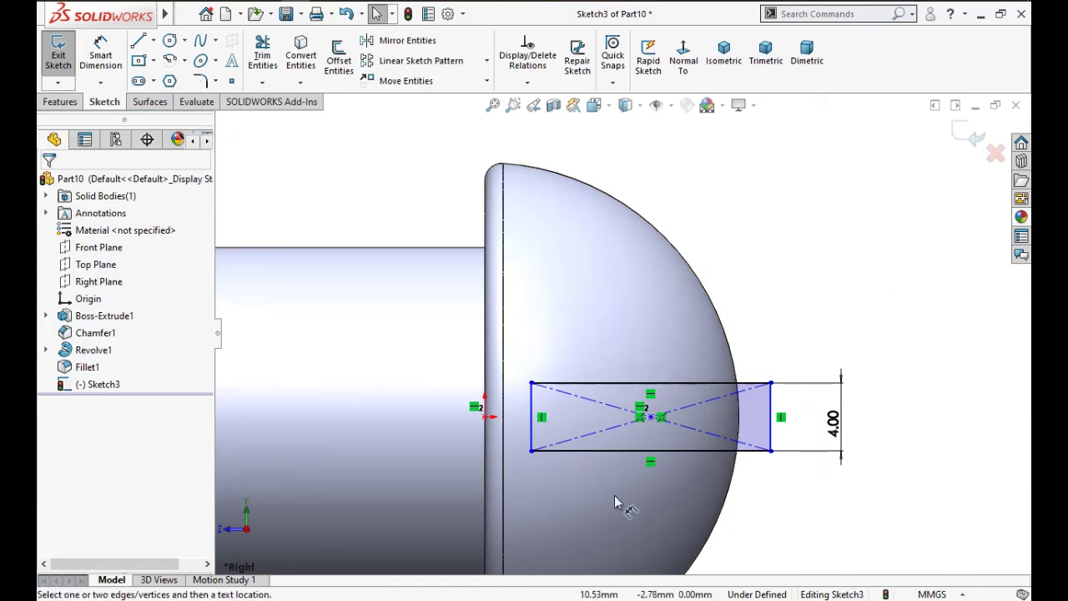
{"action": "left_click", "coordinate": [503, 450]}
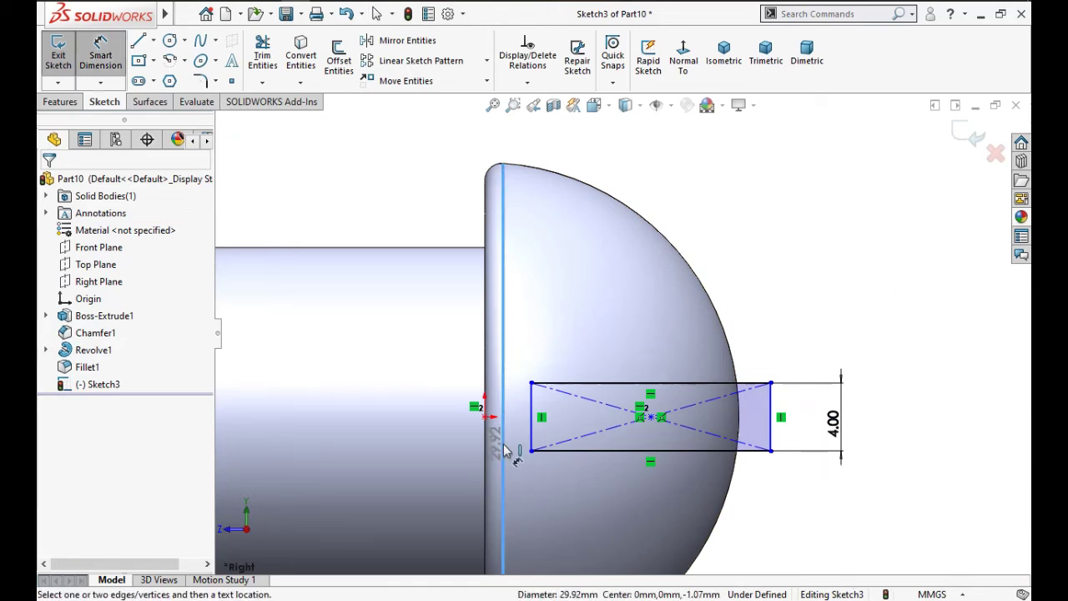
{"action": "left_click", "coordinate": [532, 427]}
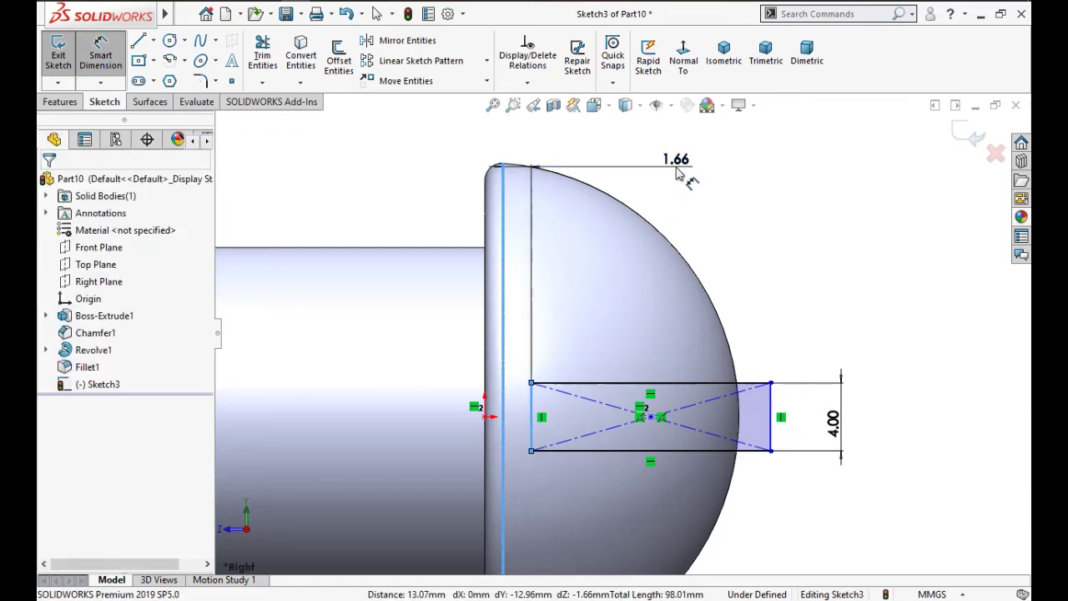
{"action": "left_click", "coordinate": [678, 172]}
{"action": "type", "text": "3"}
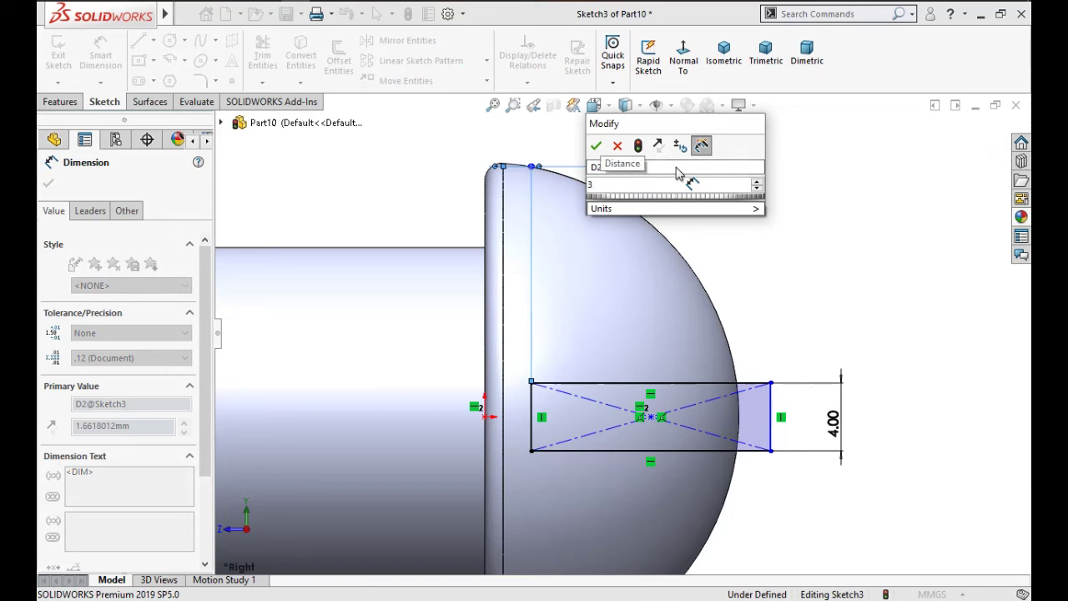
{"action": "key", "text": "BackSpace"}
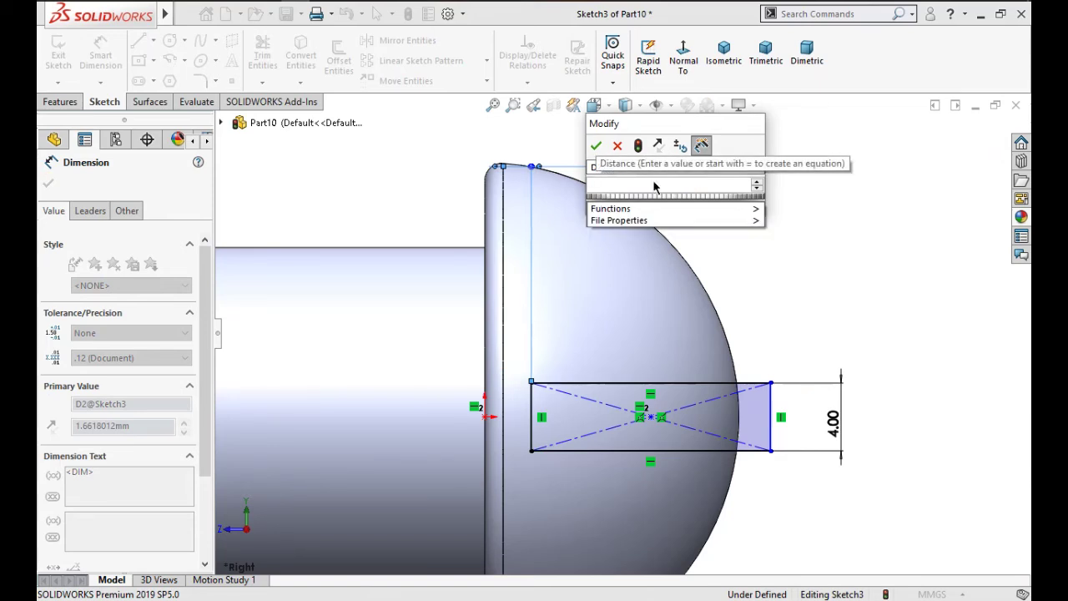
{"action": "type", "text": "1.5"}
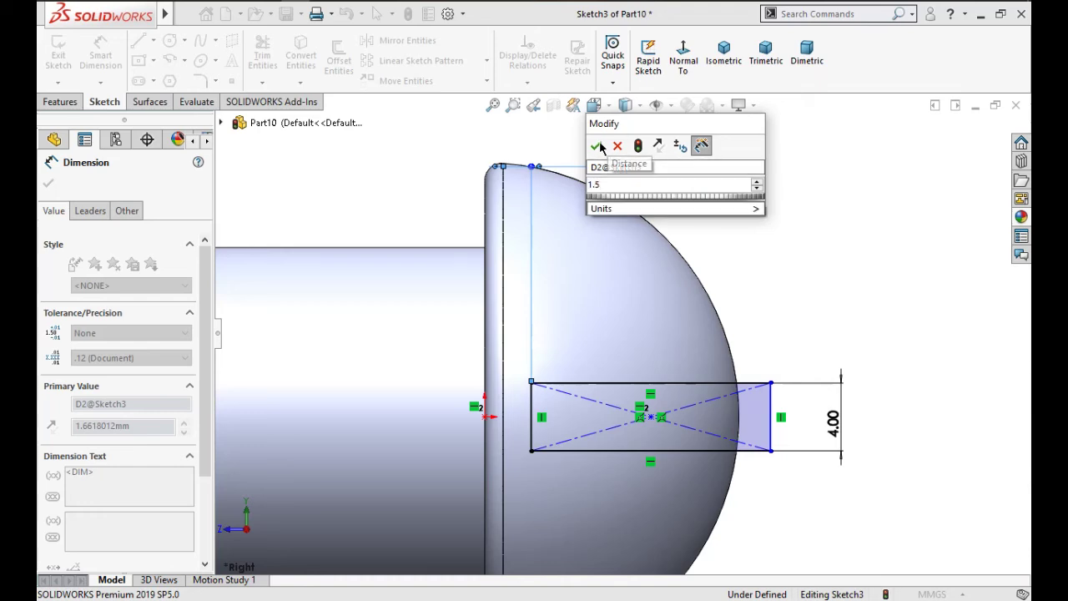
{"action": "key", "text": "Escape"}
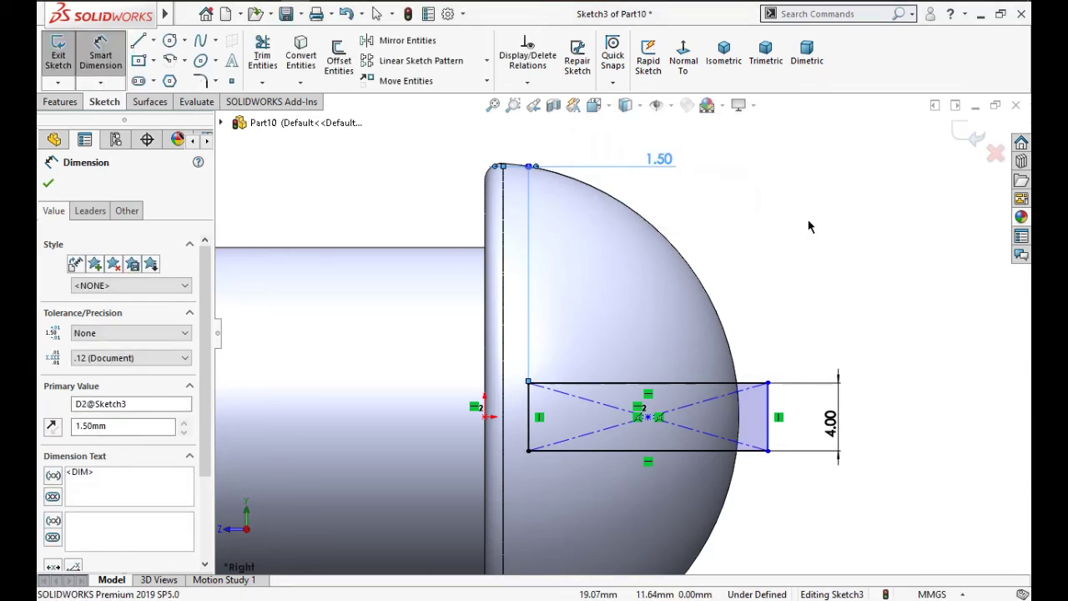
{"action": "left_click", "coordinate": [959, 142]}
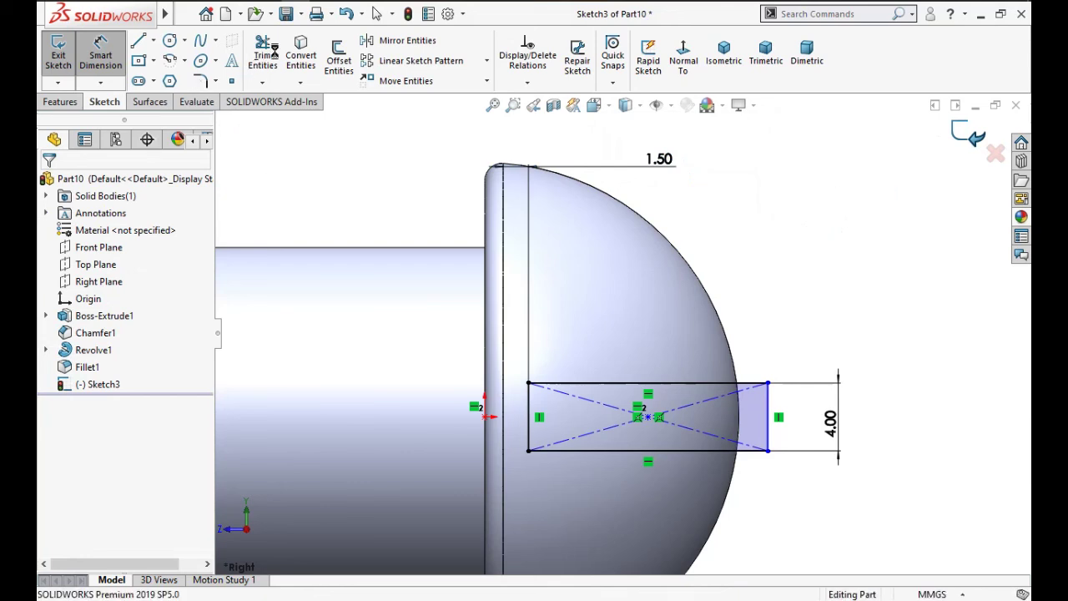
{"action": "key", "text": "ctrl+b"}
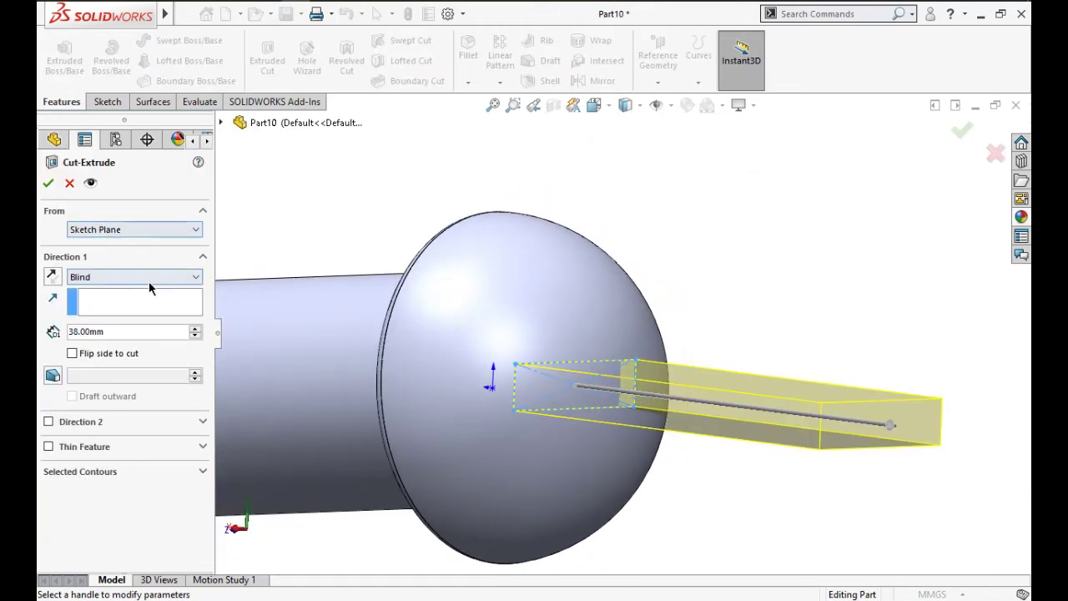
Step: Cut Sketch3 as an extruded cut set to Through All - Both
{"action": "left_click", "coordinate": [149, 281]}
{"action": "left_click", "coordinate": [154, 310]}
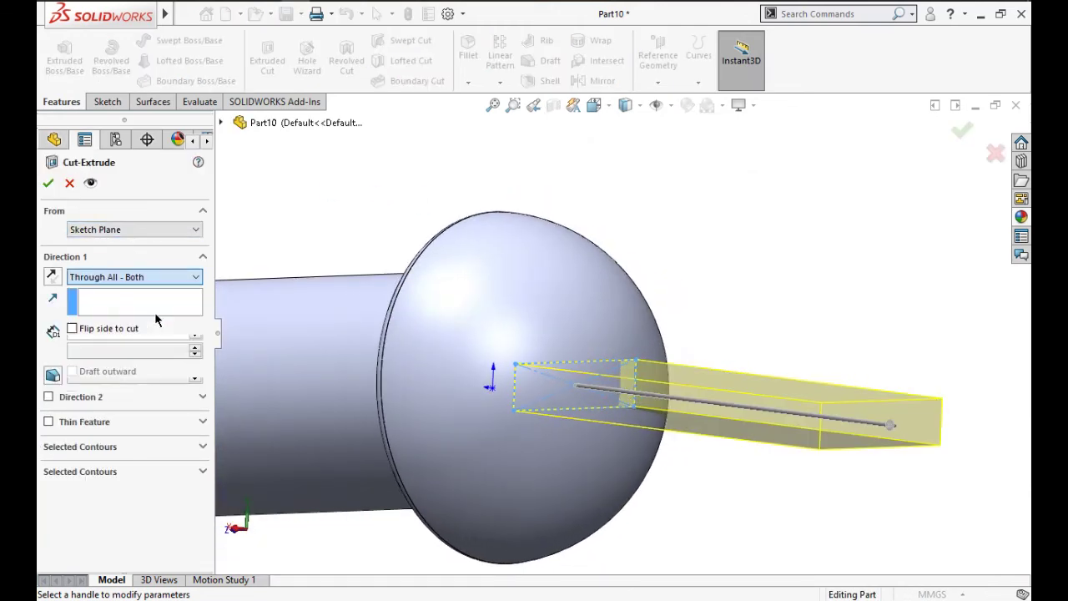
{"action": "left_click", "coordinate": [49, 185]}
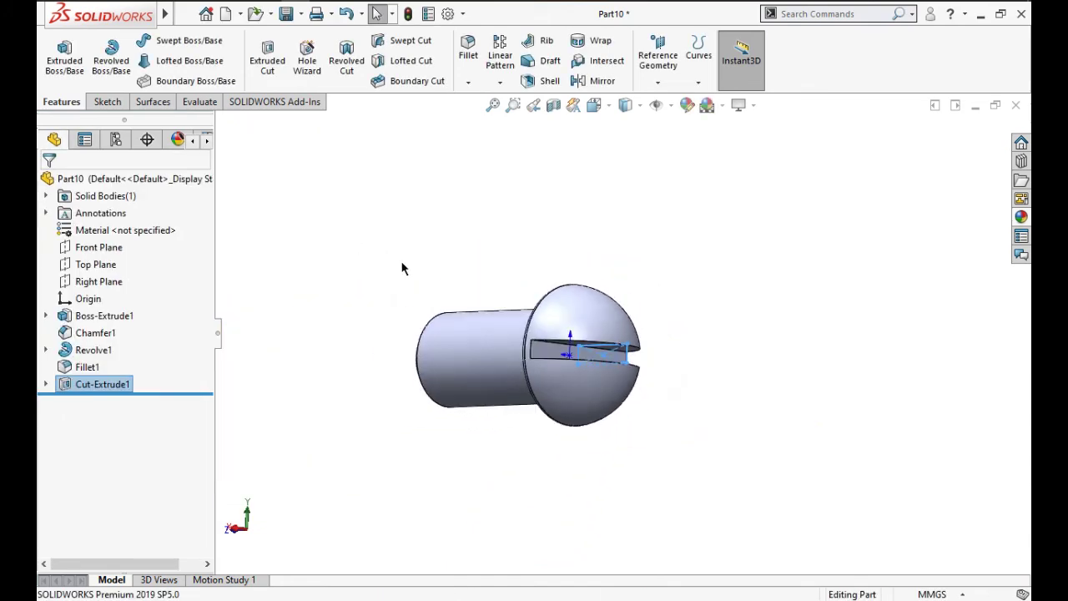
Step: Bring the slotted head into view and enter a 0.5 mm fillet radius
{"action": "scroll", "coordinate": [664, 254], "scroll_direction": "down", "scroll_amount": 2}
{"action": "middle_click_drag", "start_coordinate": [664, 254], "coordinate": [641, 370]}
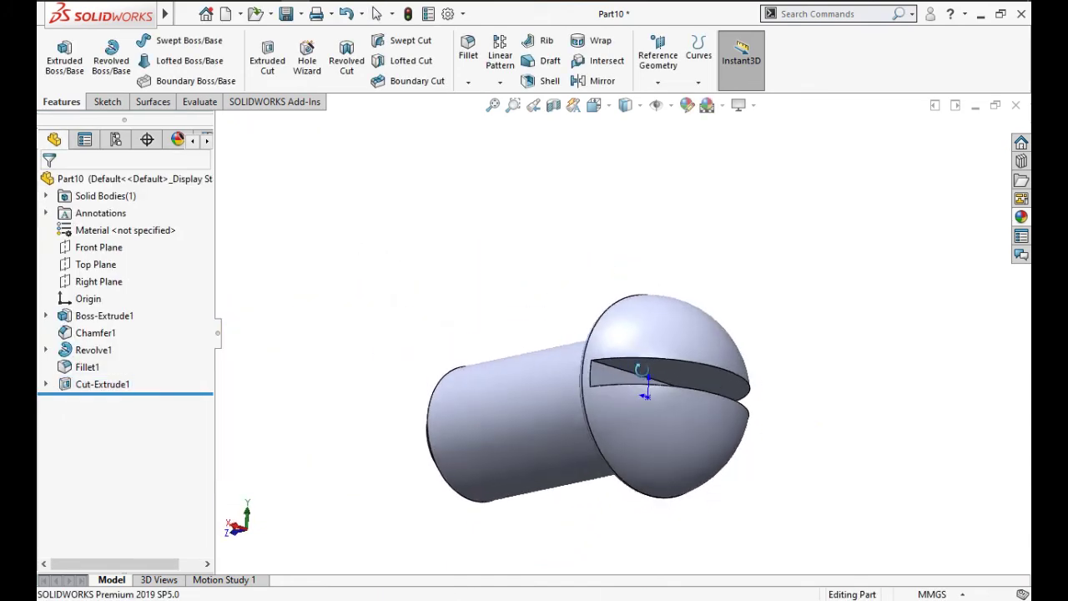
{"action": "scroll", "coordinate": [643, 390], "scroll_direction": "down", "scroll_amount": 2}
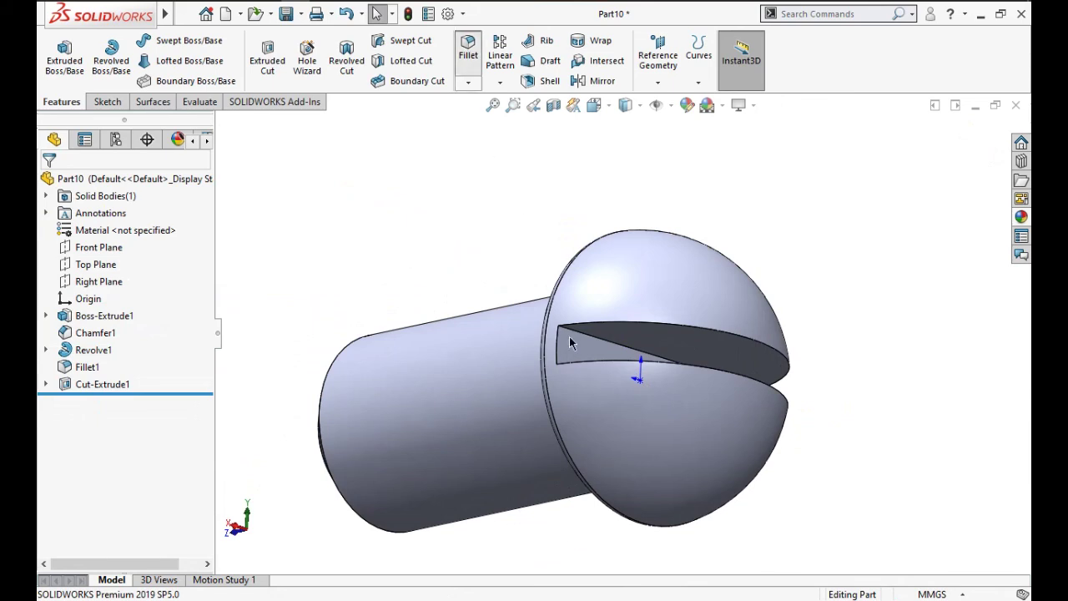
{"action": "type", "text": "0.5"}
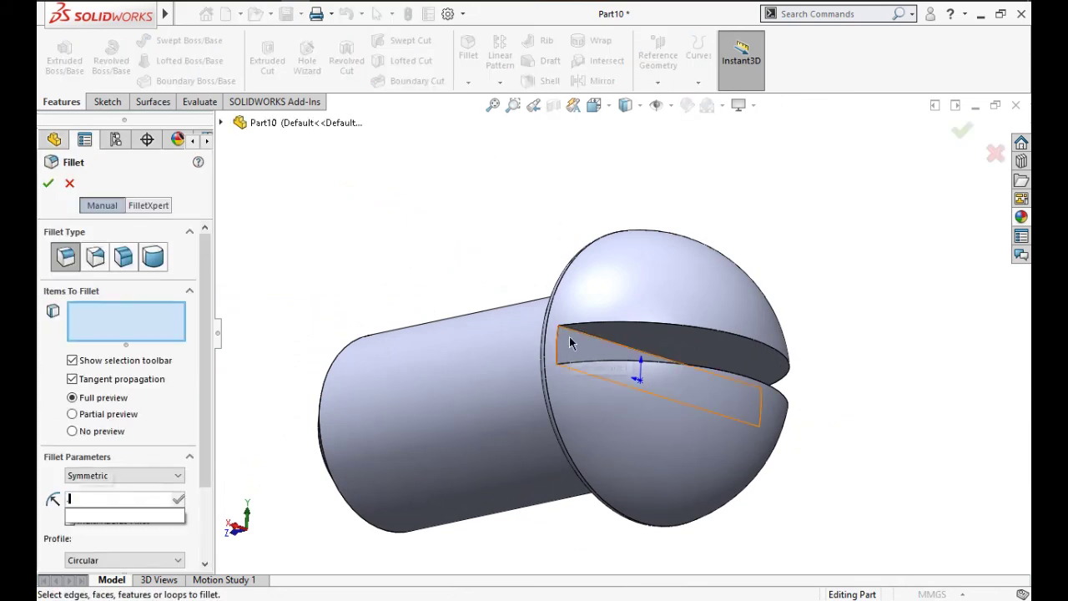
{"action": "key", "text": "Return"}
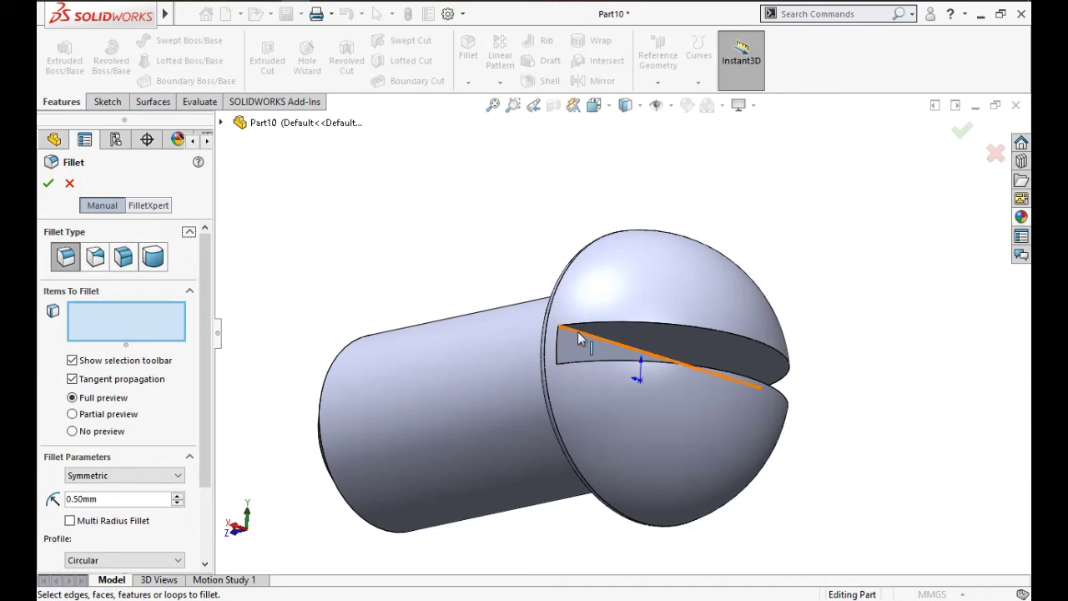
Step: Select the slot's top, lower and rim edges and apply the 0.5 mm fillet
{"action": "left_click", "coordinate": [578, 333]}
{"action": "middle_click_drag", "start_coordinate": [578, 338], "coordinate": [621, 469]}
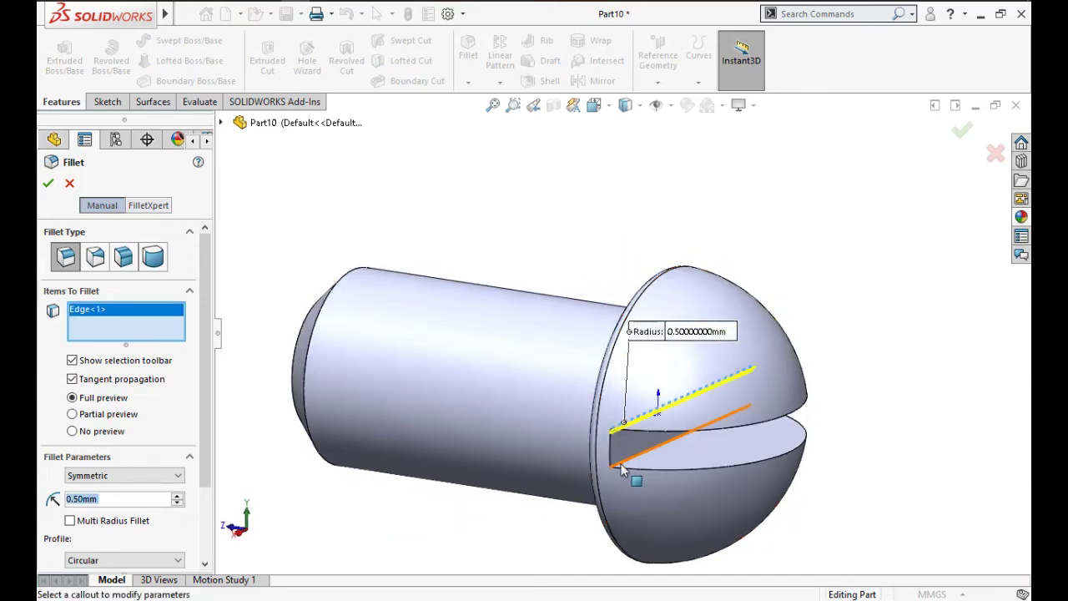
{"action": "left_click", "coordinate": [659, 444]}
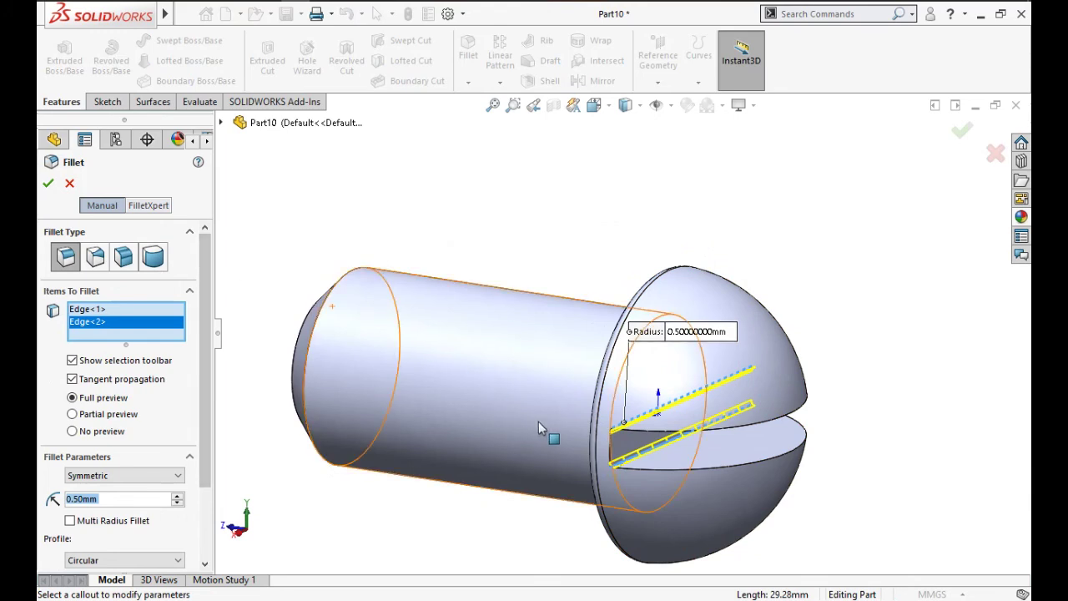
{"action": "middle_click_drag", "start_coordinate": [539, 422], "coordinate": [621, 320]}
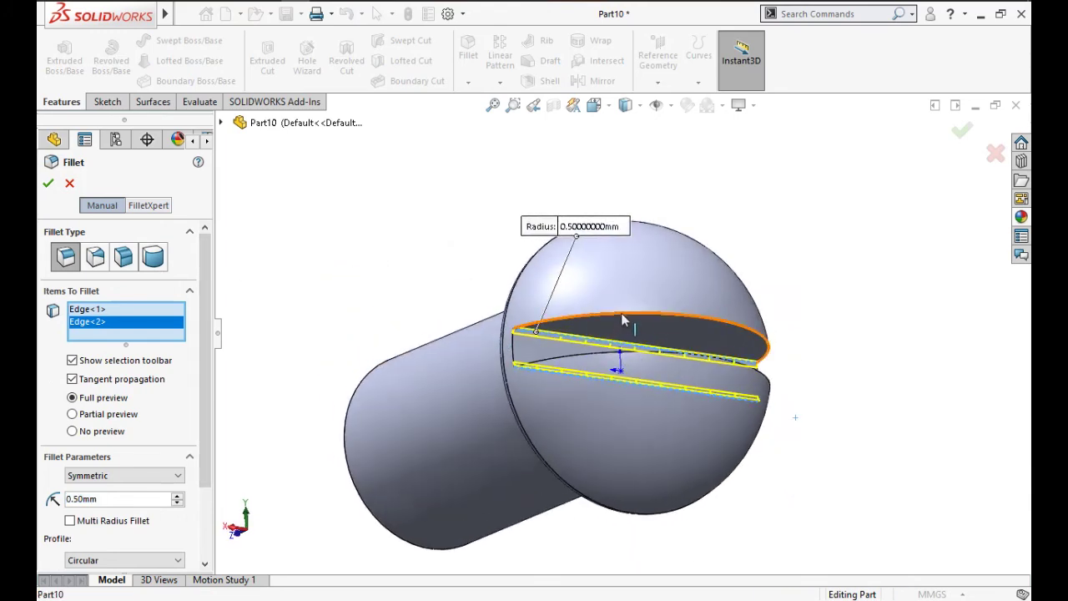
{"action": "left_click", "coordinate": [622, 320]}
{"action": "middle_click_drag", "start_coordinate": [622, 320], "coordinate": [632, 347]}
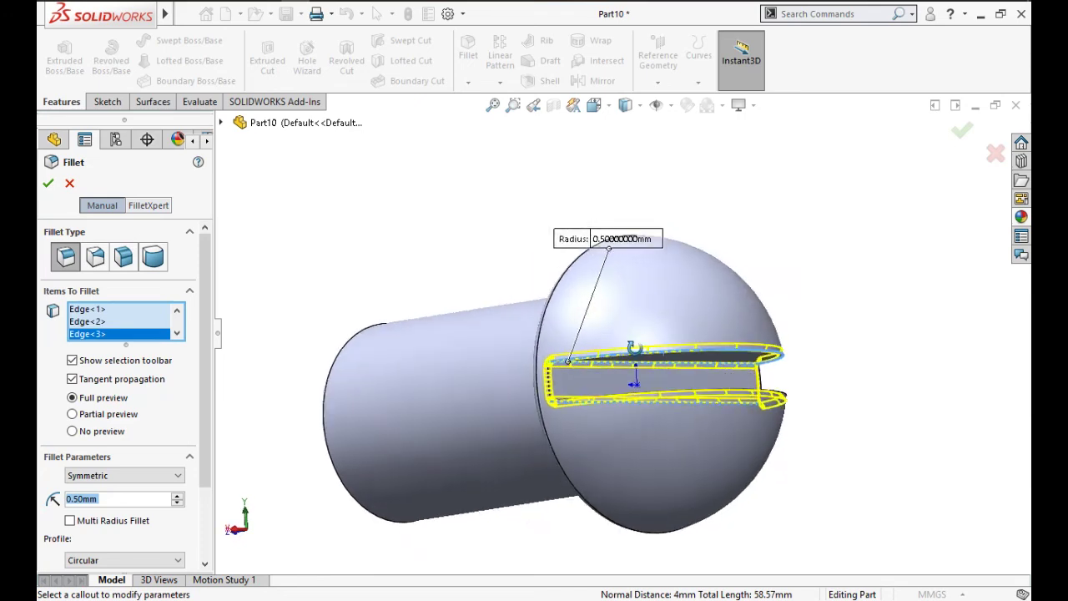
{"action": "left_click", "coordinate": [47, 182]}
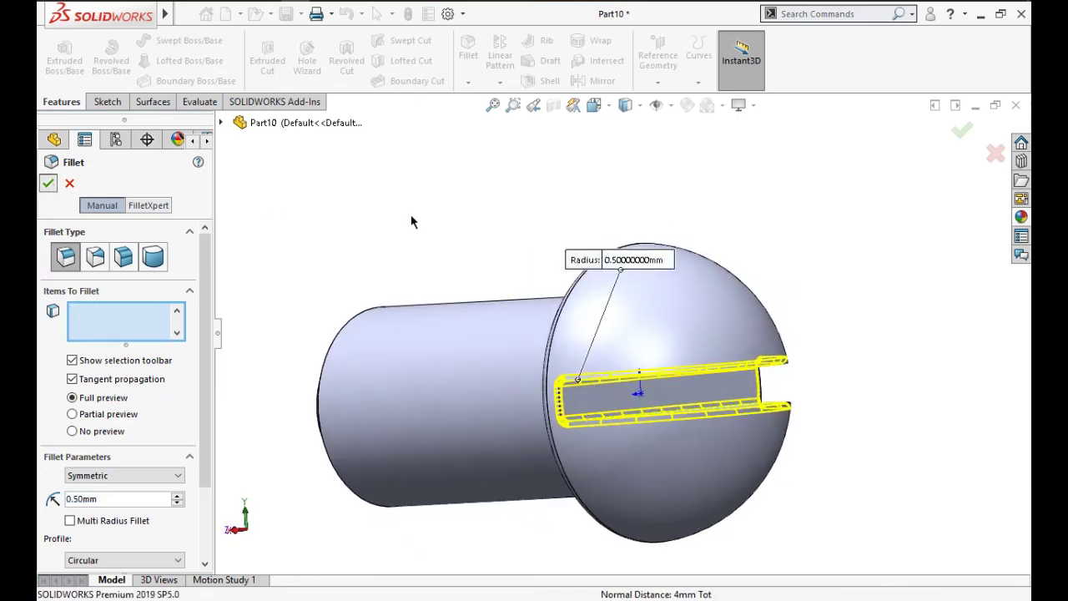
{"action": "mouse_move", "coordinate": [489, 222]}
{"action": "middle_mouse_down"}
{"action": "mouse_move", "coordinate": [433, 150]}
{"action": "mouse_move", "coordinate": [357, 211]}
{"action": "mouse_move", "coordinate": [411, 181]}
{"action": "mouse_move", "coordinate": [595, 309]}
{"action": "middle_mouse_up"}
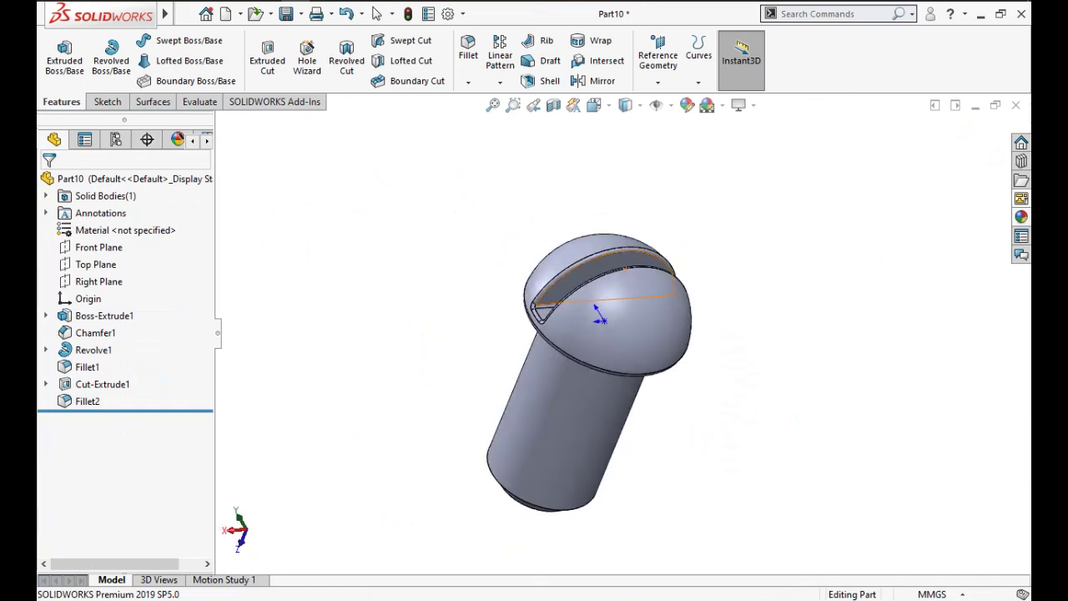
Step: Apply the polished aluminum appearance to the whole screw part
{"action": "left_click", "coordinate": [79, 185]}
{"action": "left_click", "coordinate": [1021, 216]}
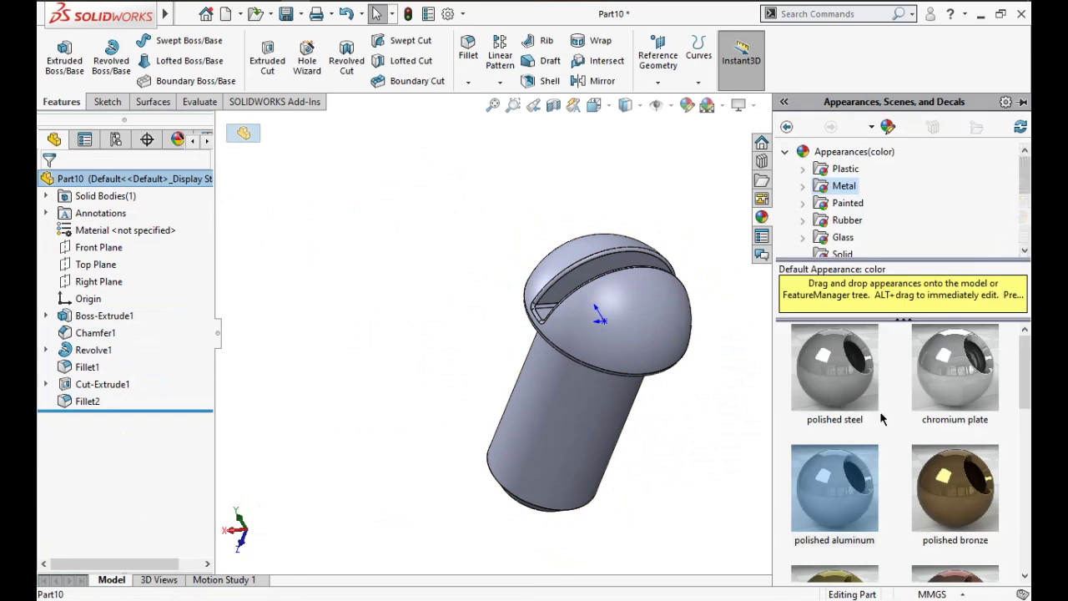
{"action": "left_click", "coordinate": [829, 484]}
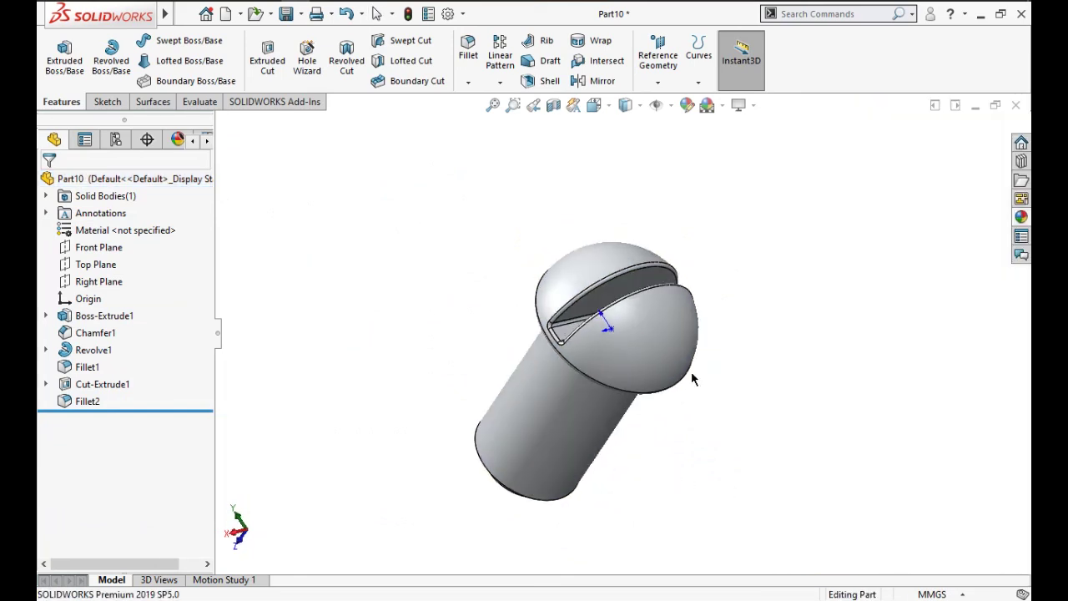
{"action": "scroll", "coordinate": [618, 334], "scroll_direction": "down", "scroll_amount": 4}
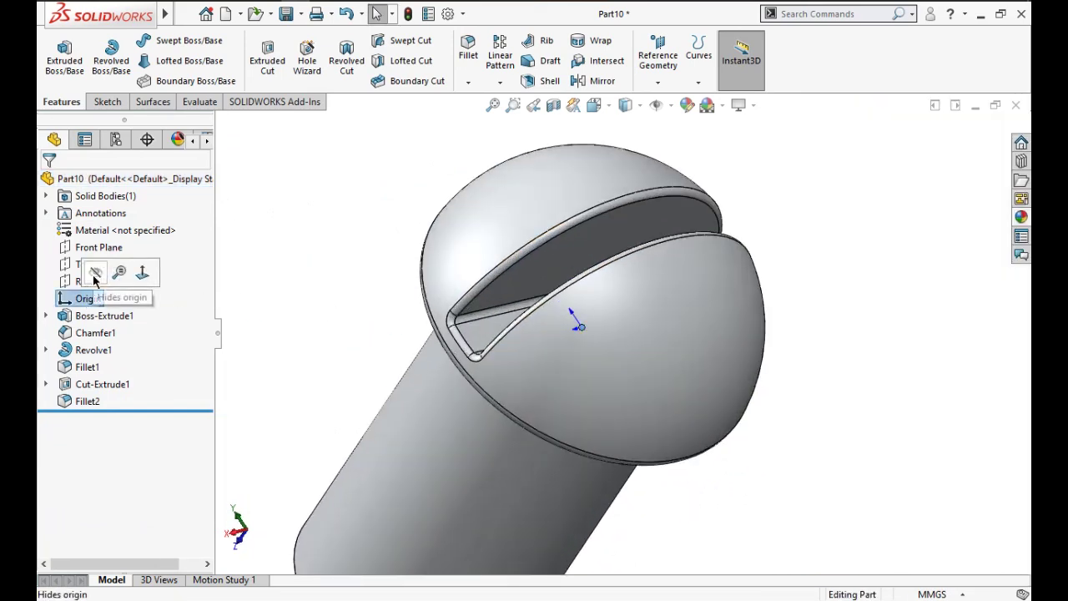
{"action": "mouse_move", "coordinate": [312, 338]}
{"action": "middle_mouse_down"}
{"action": "mouse_move", "coordinate": [369, 381]}
{"action": "mouse_move", "coordinate": [451, 275]}
{"action": "middle_mouse_up"}
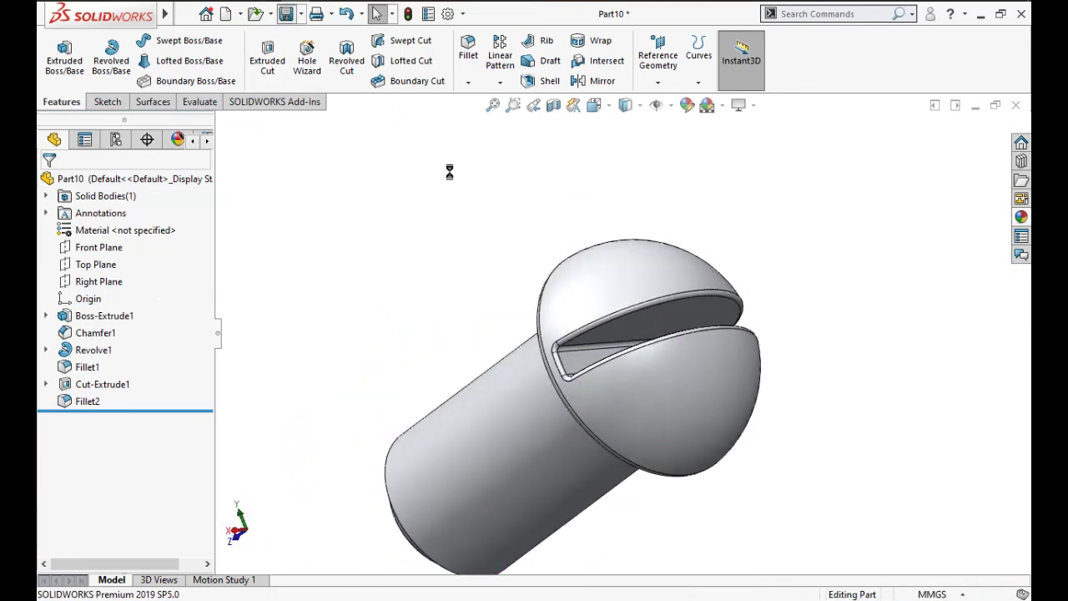
Step: Save the part with the file name 'Screw'
{"action": "type", "text": "Screw"}
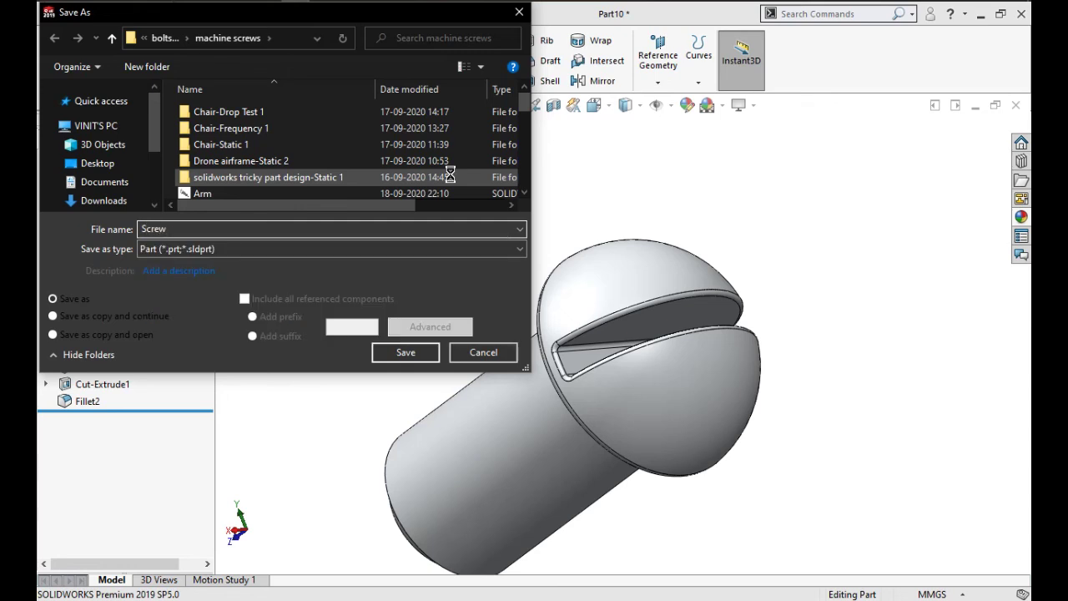
{"action": "left_click", "coordinate": [406, 353]}
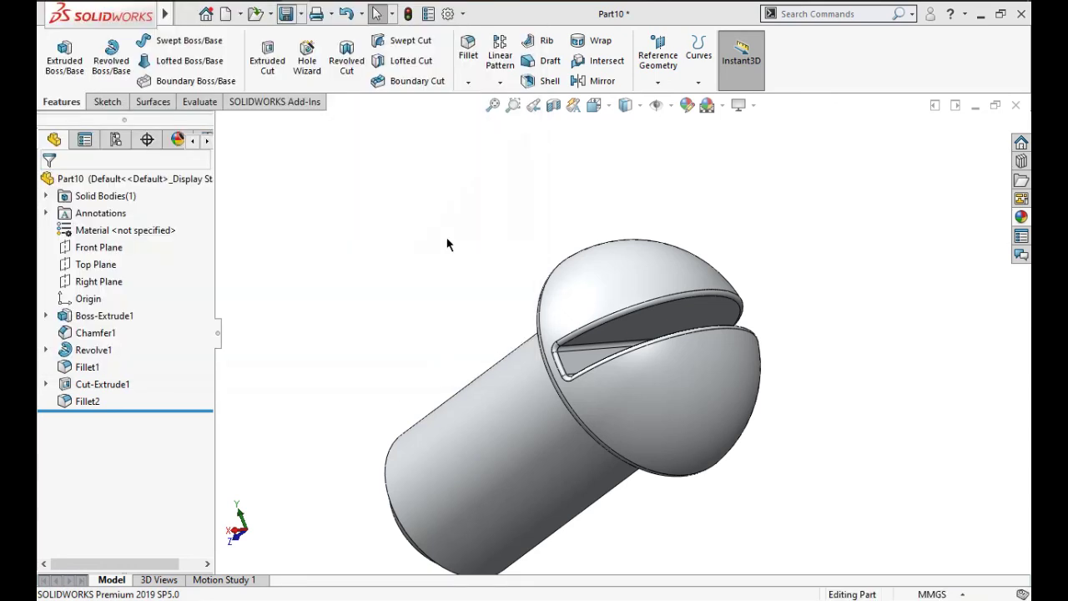